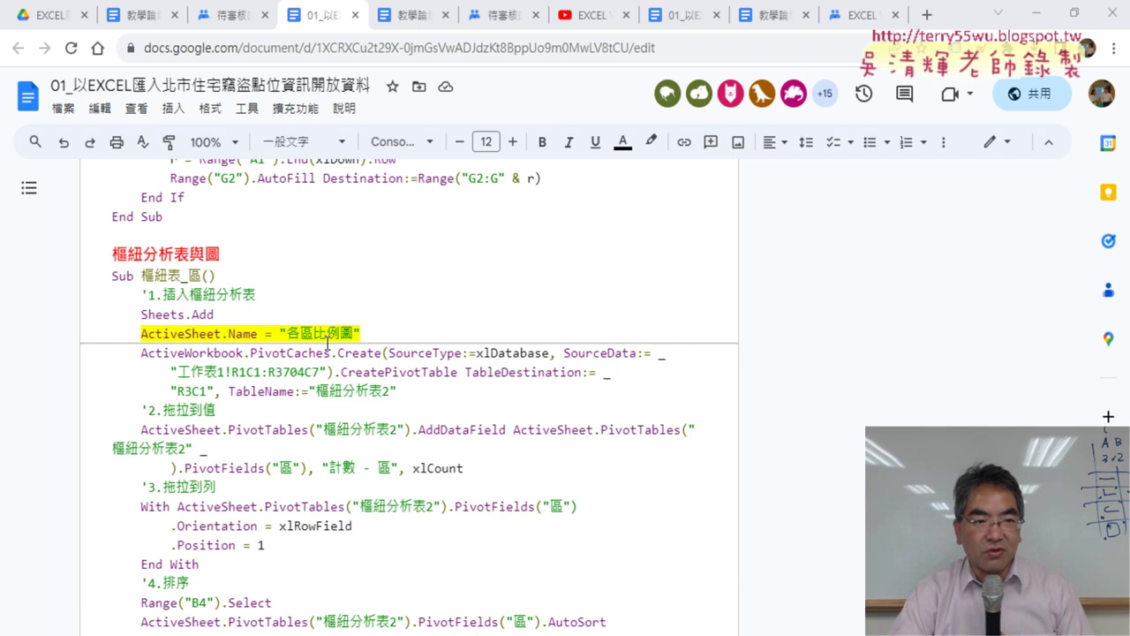
# Step: Under the 樞紐分析表與圖 heading, select the 'Sub 樞紐表_區()' line and enlarge its font size
pyautogui.scroll(-1, 296, 329)
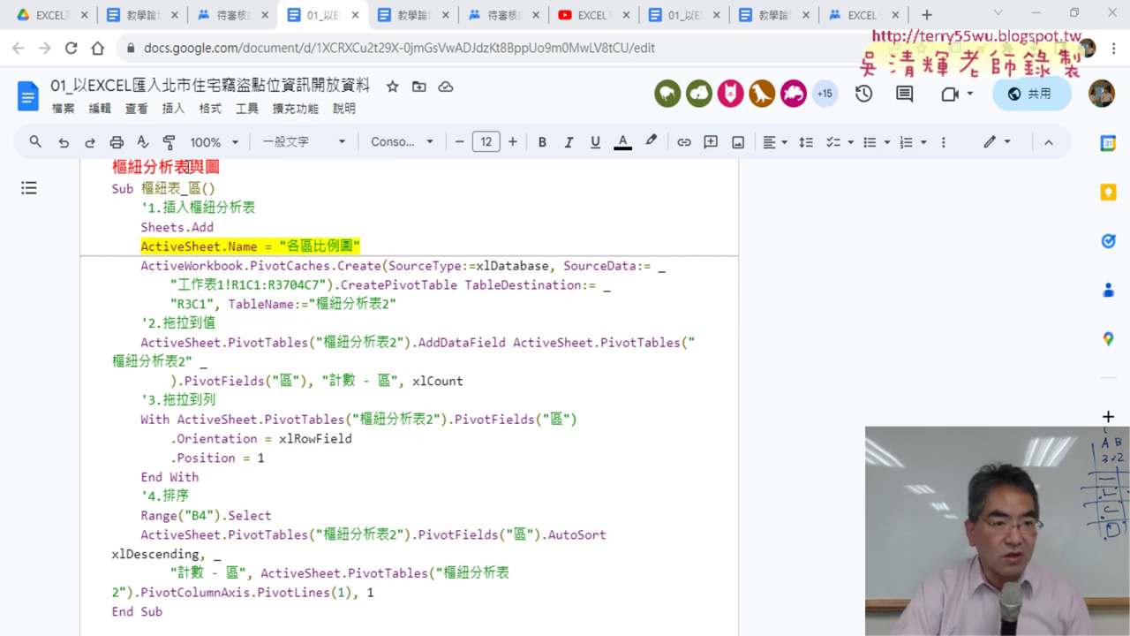
pyautogui.click(189, 165)
pyautogui.moveTo(230, 221)
pyautogui.mouseDown()
pyautogui.moveTo(104, 223)
pyautogui.moveTo(206, 245)
pyautogui.mouseUp()
pyautogui.click(110, 247)
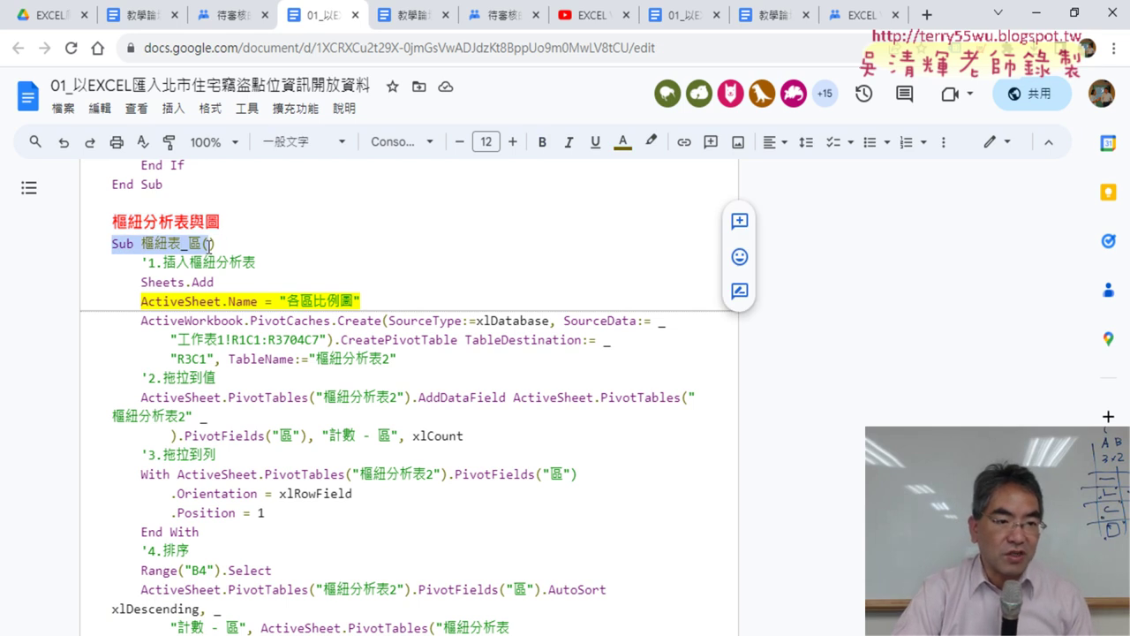
pyautogui.click(513, 142)
pyautogui.click(513, 141)
pyautogui.click(513, 142)
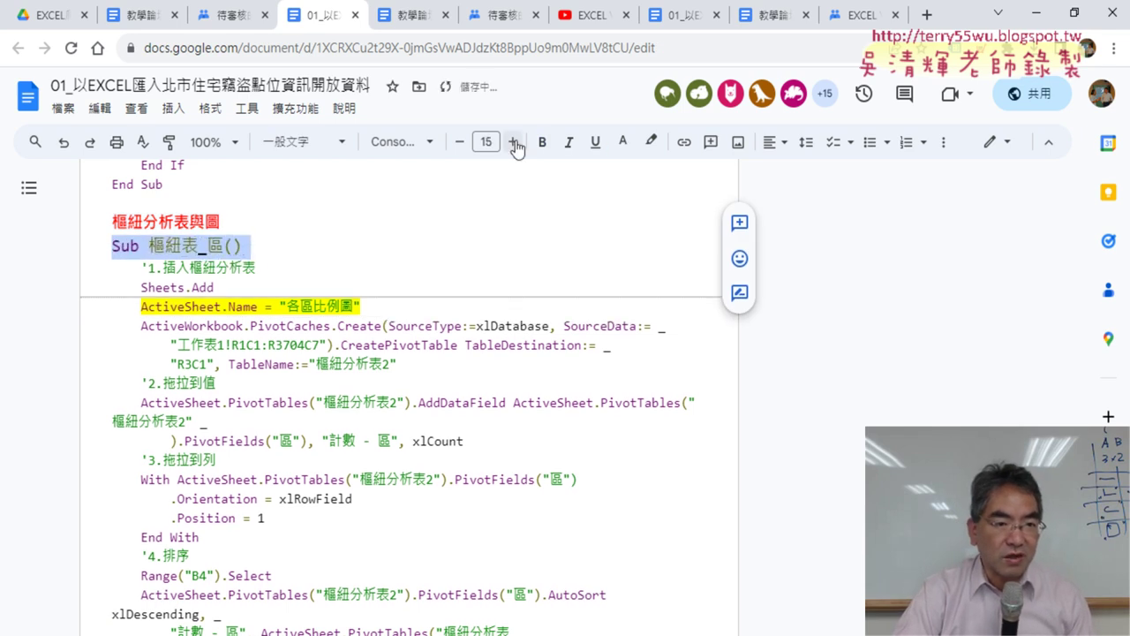
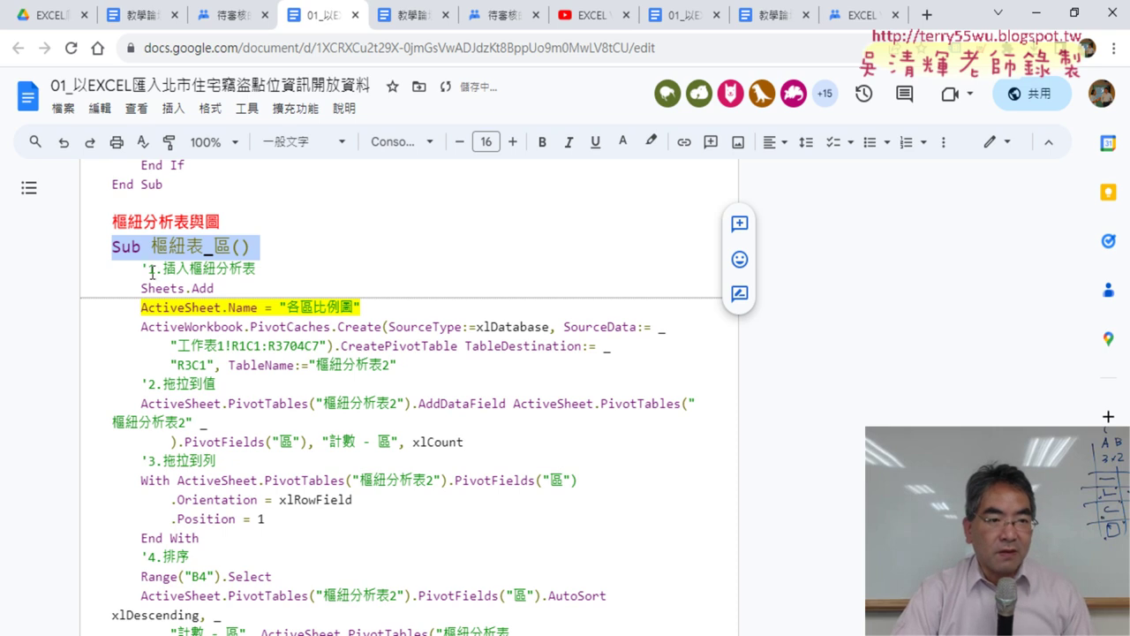
# Step: Highlight the step 1 pivot-insert comment and step 2 add-values comment in the macro notes
pyautogui.moveTo(141, 267); pyautogui.dragTo(260, 267)
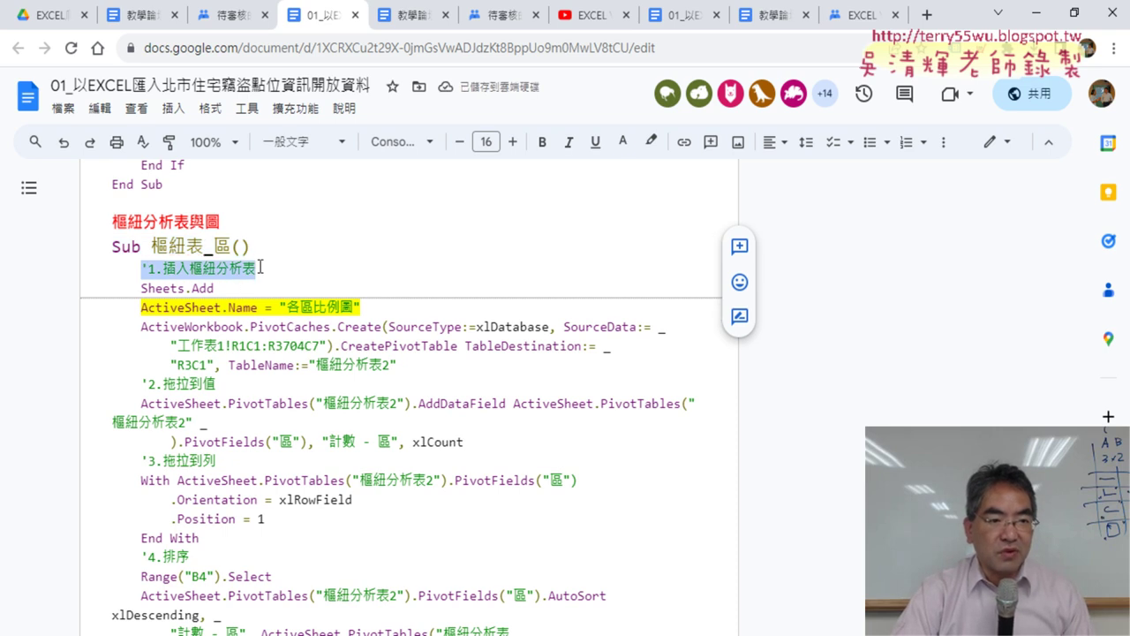
pyautogui.moveTo(141, 384); pyautogui.dragTo(220, 383)
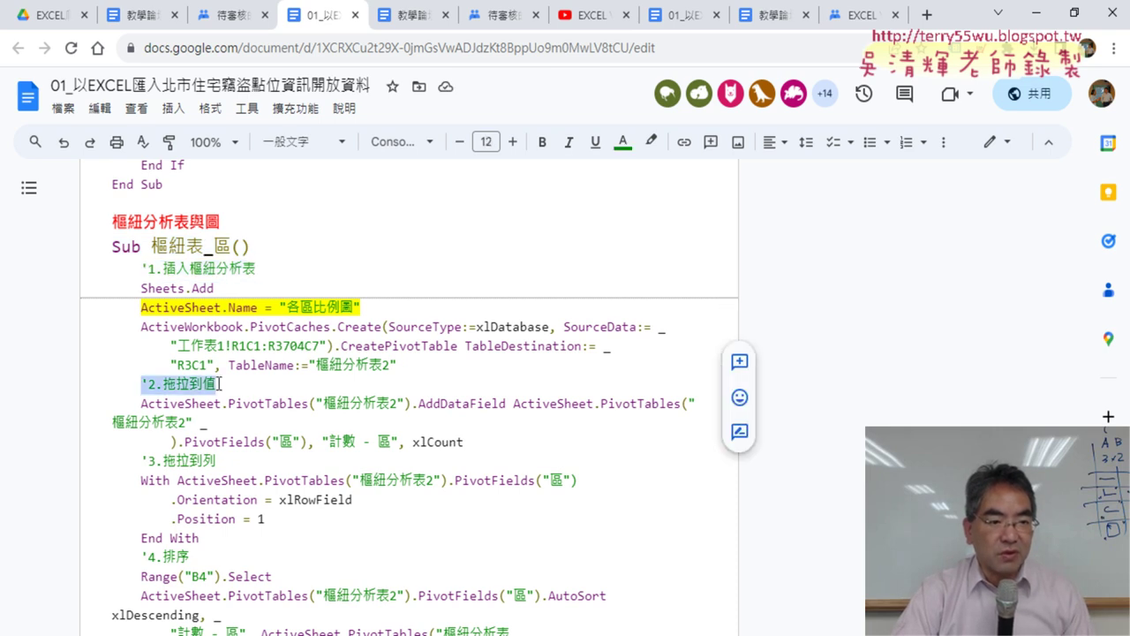
pyautogui.click(143, 461)
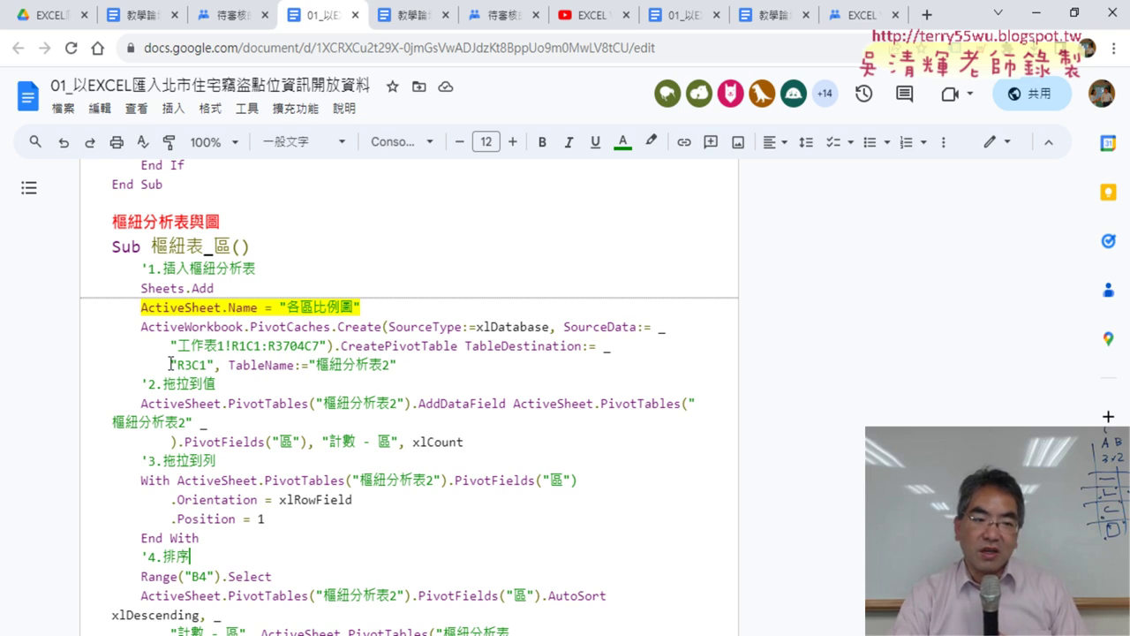
# Step: Point out the R3C1 destination and the 各區比例圖 sheet-name line, then return to Excel
pyautogui.moveTo(170, 364); pyautogui.dragTo(209, 365)
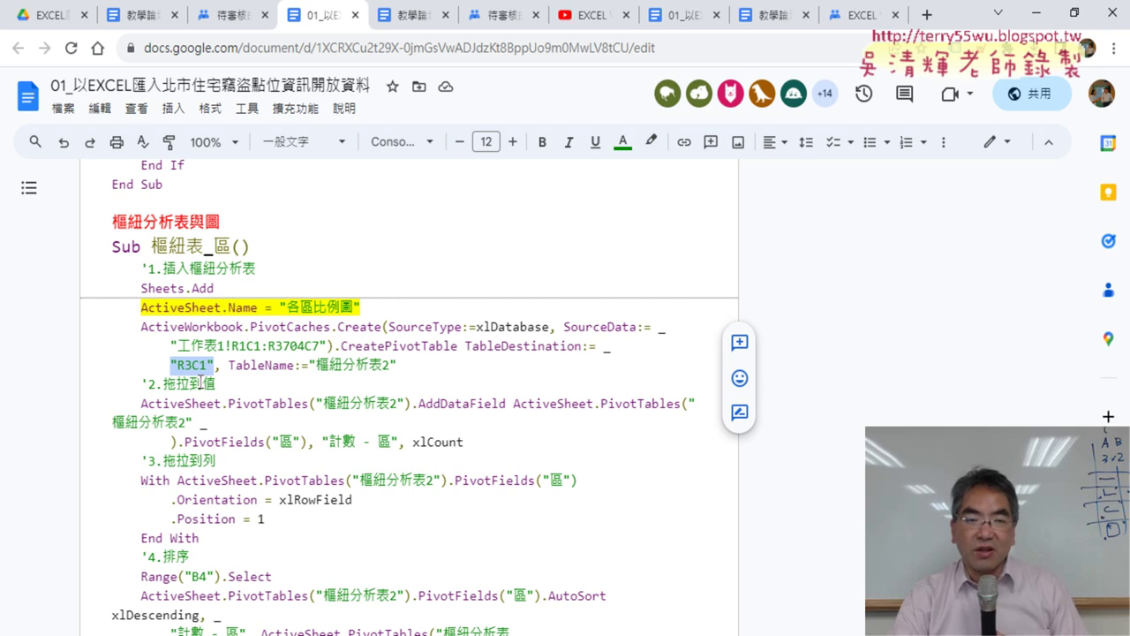
pyautogui.moveTo(388, 308); pyautogui.dragTo(102, 310)
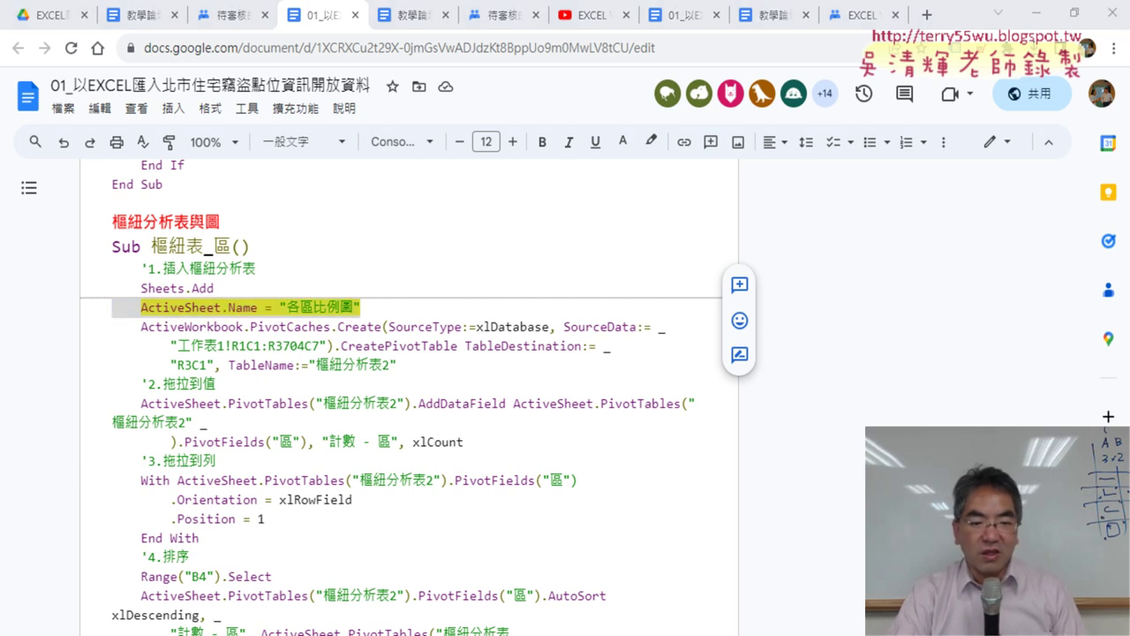
pyautogui.hotkey('alt', 'Tab')
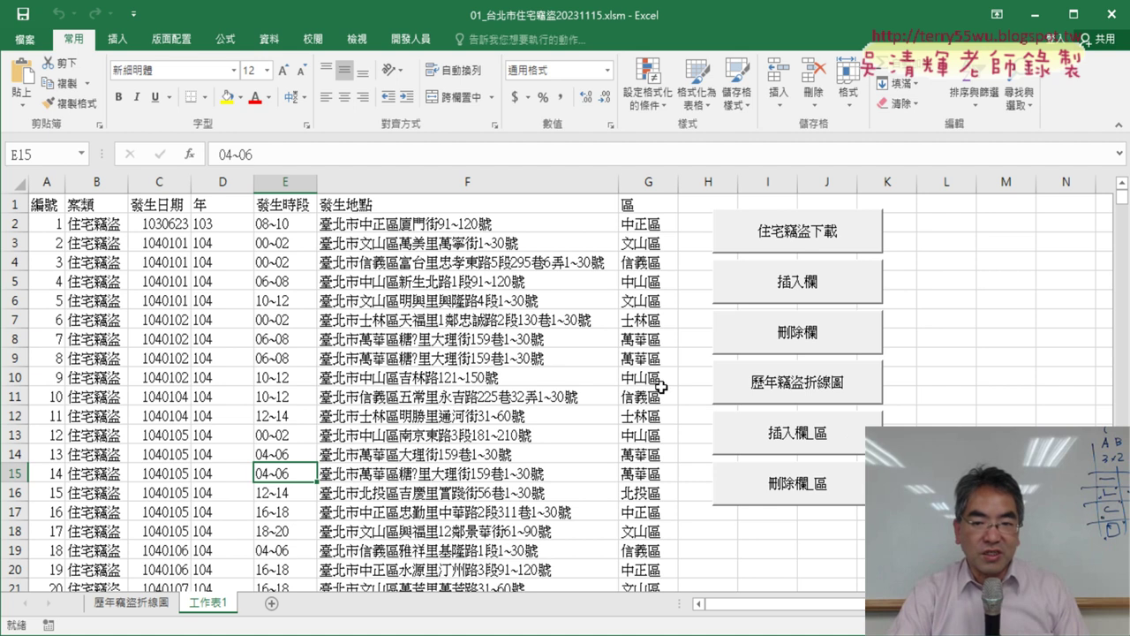
# Step: View the 樞紐表_區 macro in Module3 of the Visual Basic editor, then close it
pyautogui.click(415, 41)
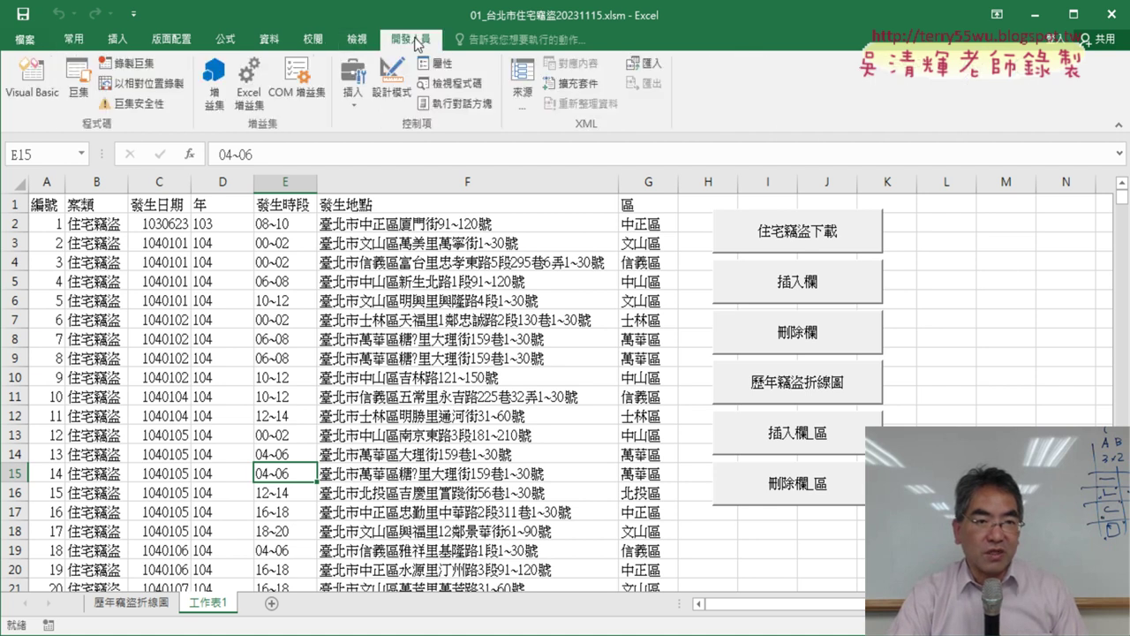
pyautogui.click(32, 77)
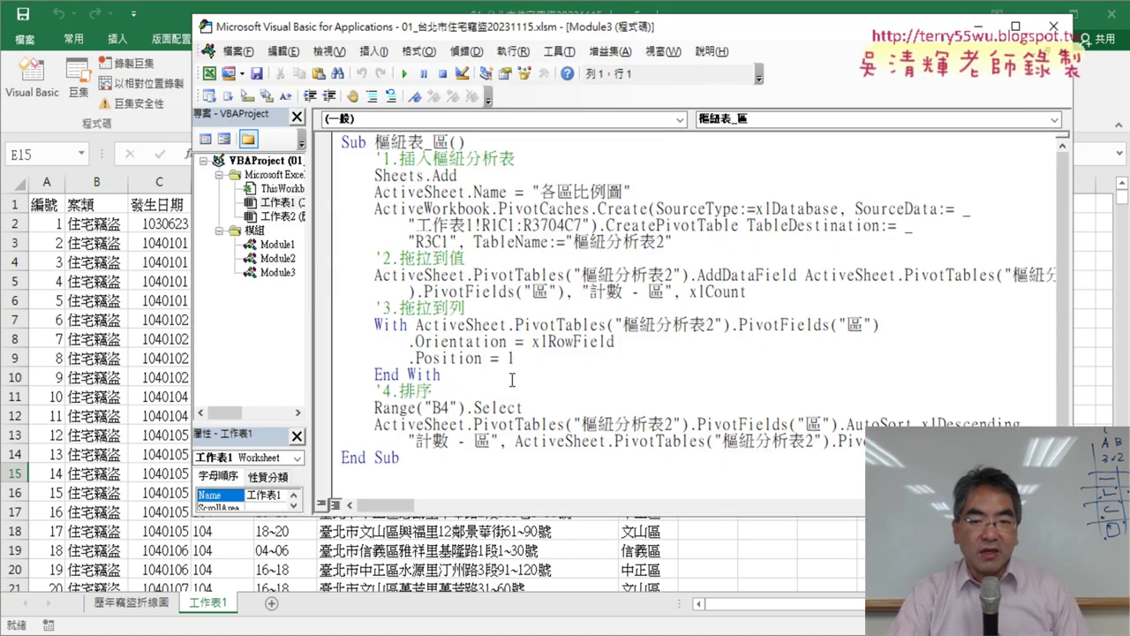
pyautogui.click(1100, 409)
# Step: On the Insert tab, select the 區 district column G, then put the cursor back at E5
pyautogui.click(291, 396)
pyautogui.click(287, 377)
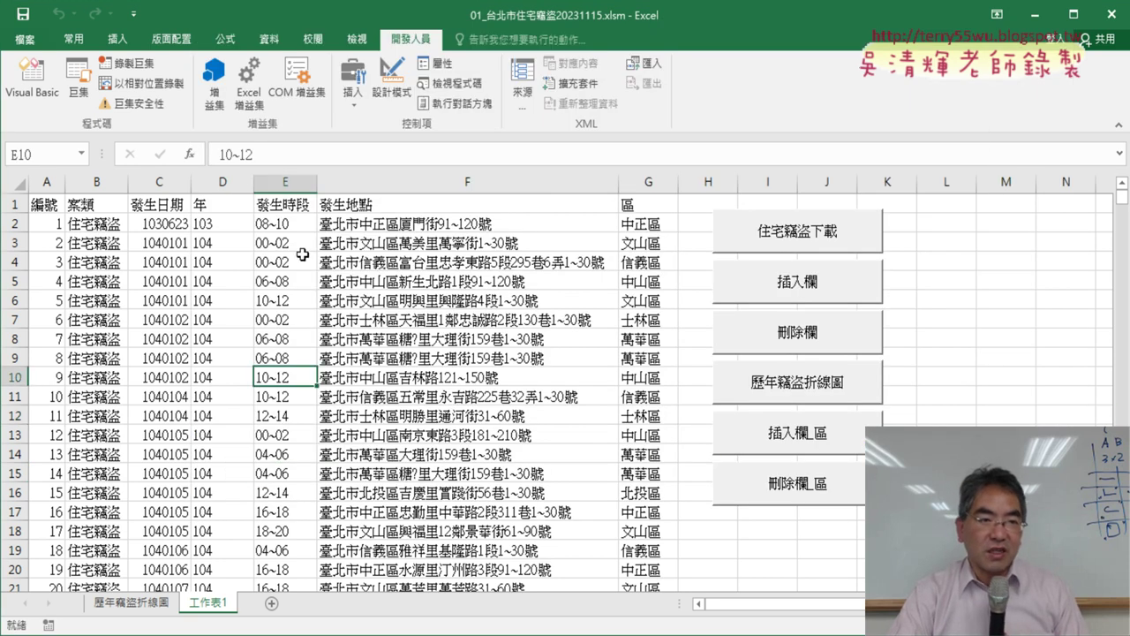
pyautogui.click(132, 43)
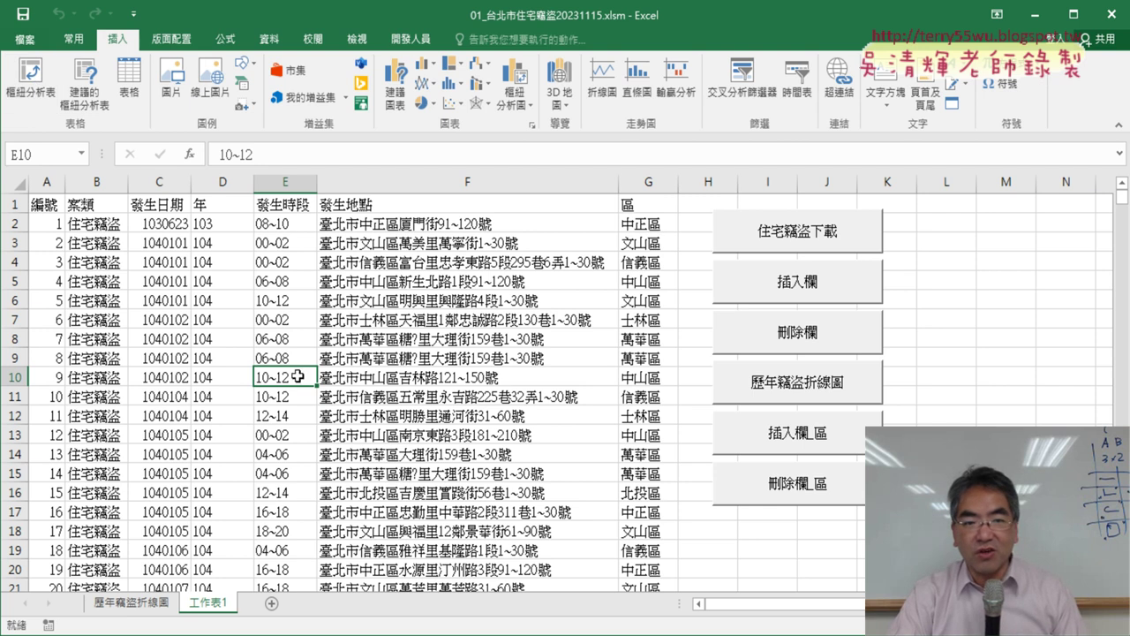
pyautogui.click(648, 182)
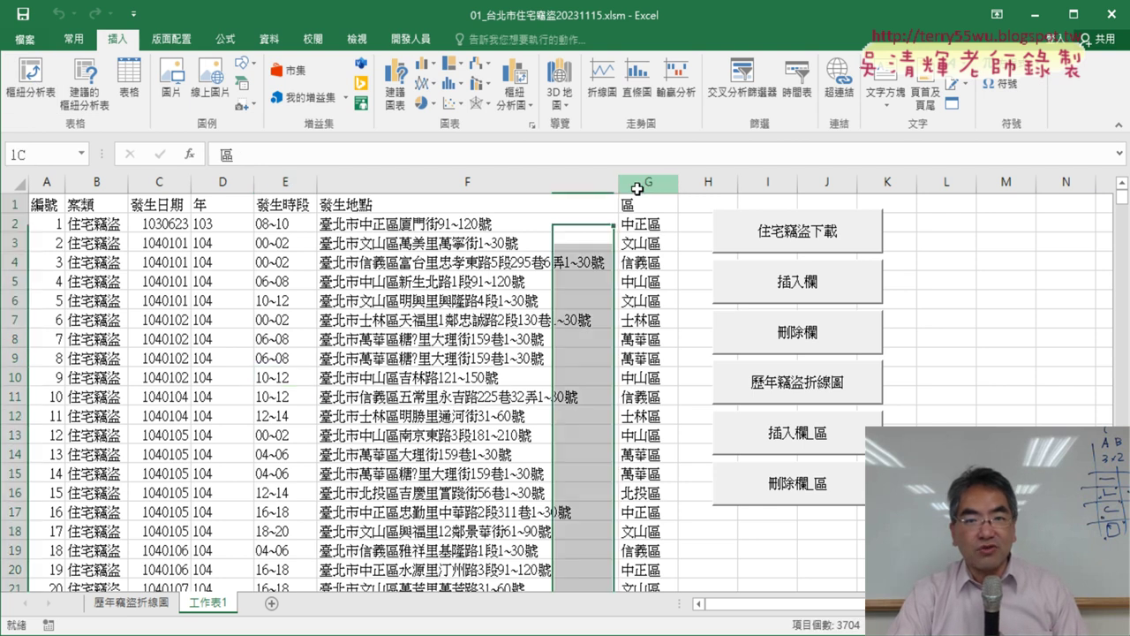
pyautogui.click(296, 279)
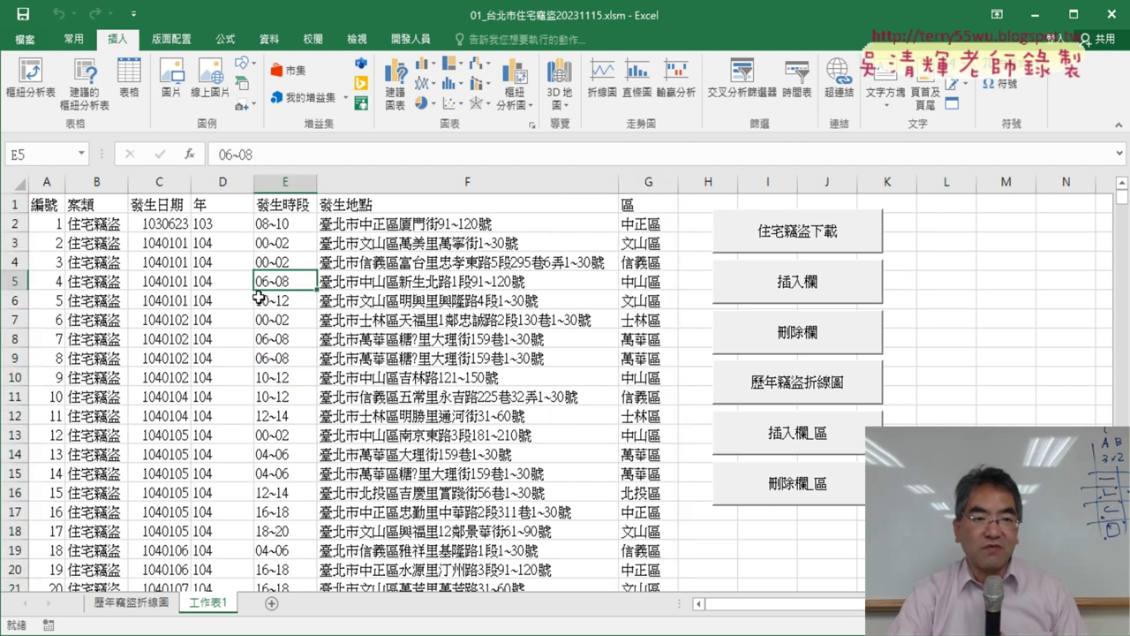
# Step: Create a pivot table from 工作表1!$A$1:$G$3704 on a new worksheet
pyautogui.click(28, 84)
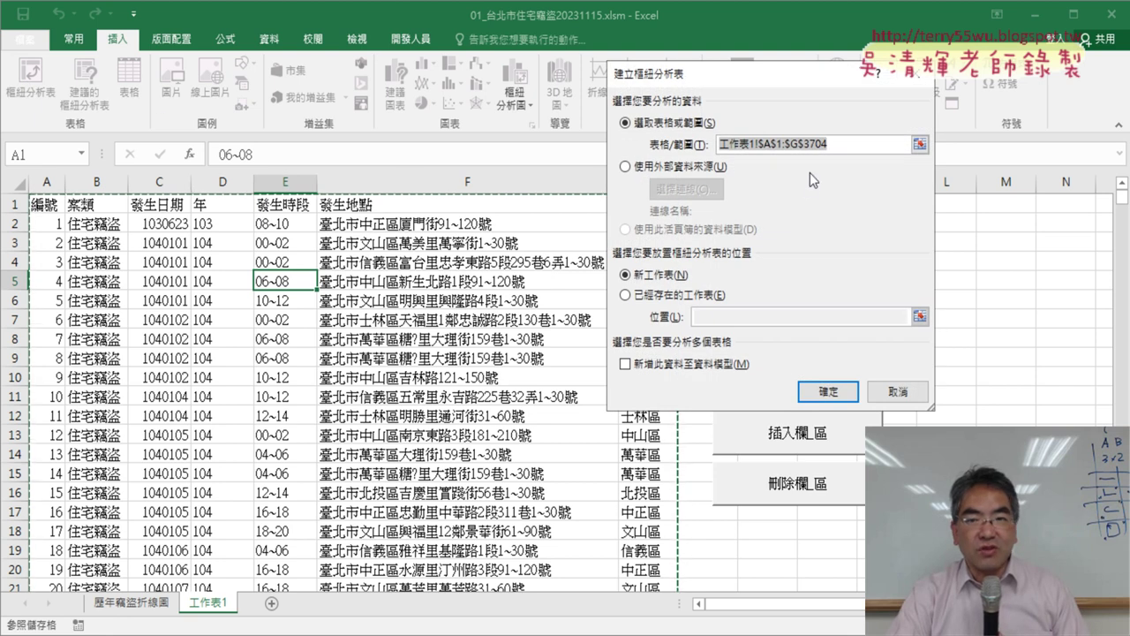
pyautogui.moveTo(829, 147); pyautogui.dragTo(698, 146)
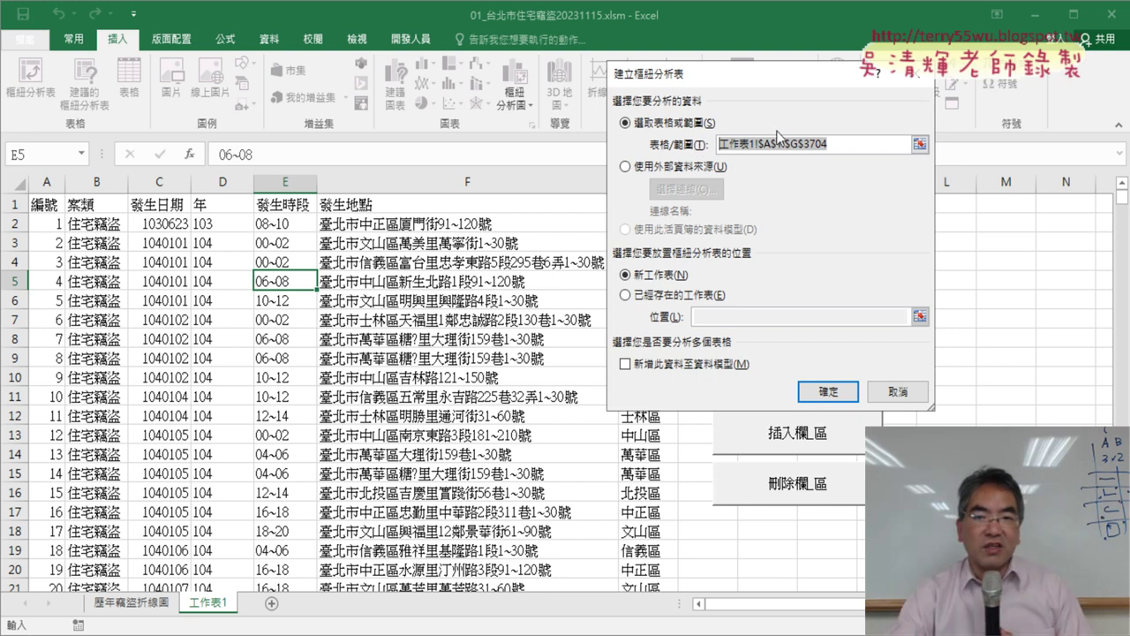
pyautogui.click(779, 149)
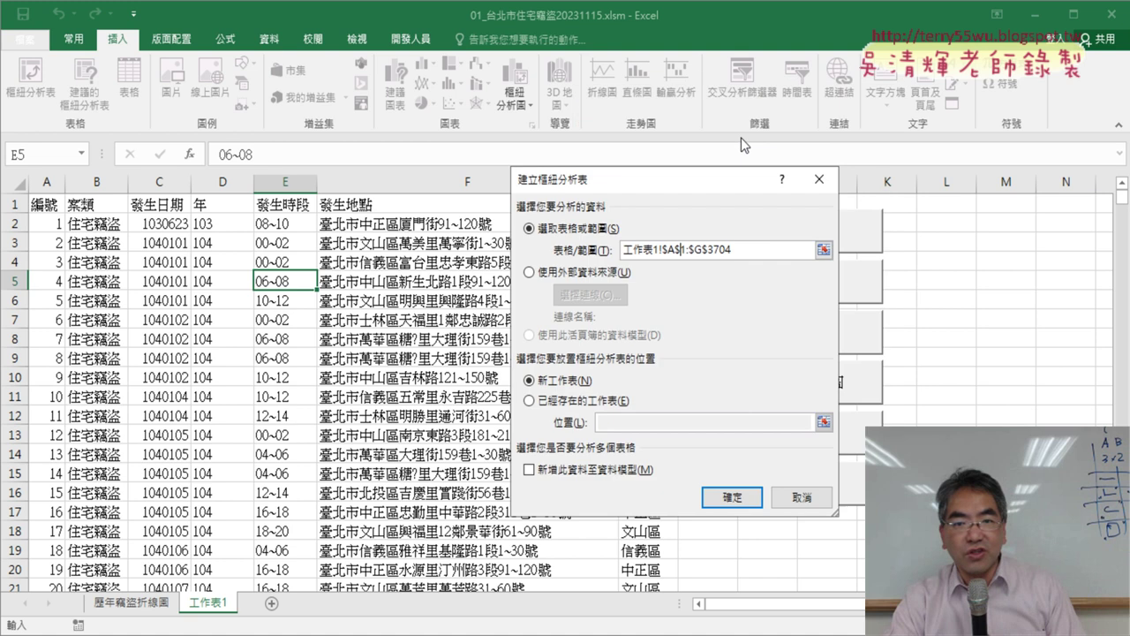
pyautogui.moveTo(830, 74)
pyautogui.mouseDown()
pyautogui.moveTo(579, 366)
pyautogui.moveTo(462, 184)
pyautogui.mouseUp()
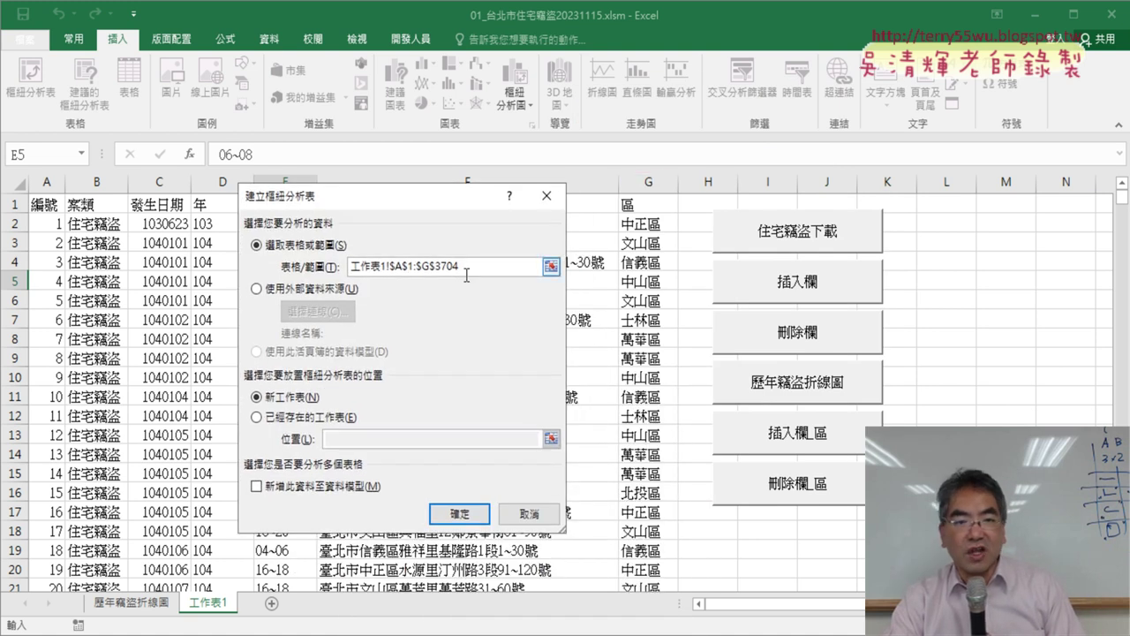
pyautogui.click(468, 519)
pyautogui.click(468, 519)
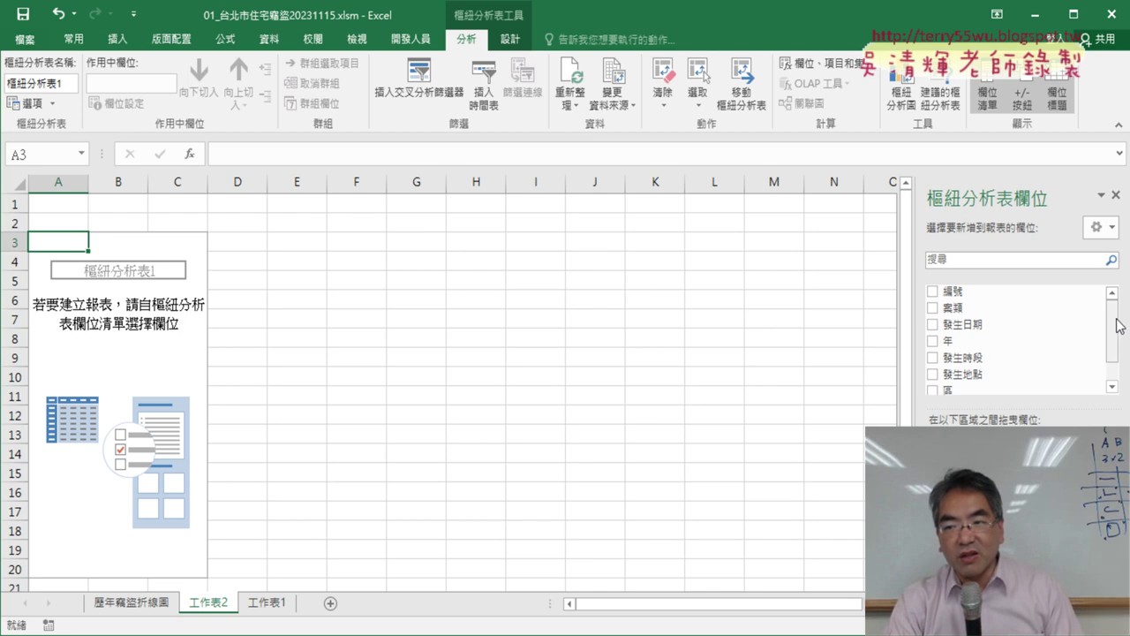
# Step: Add the 區 field and sort district counts largest to smallest, from 中山區 478 down
pyautogui.scroll(-2, 1058, 392)
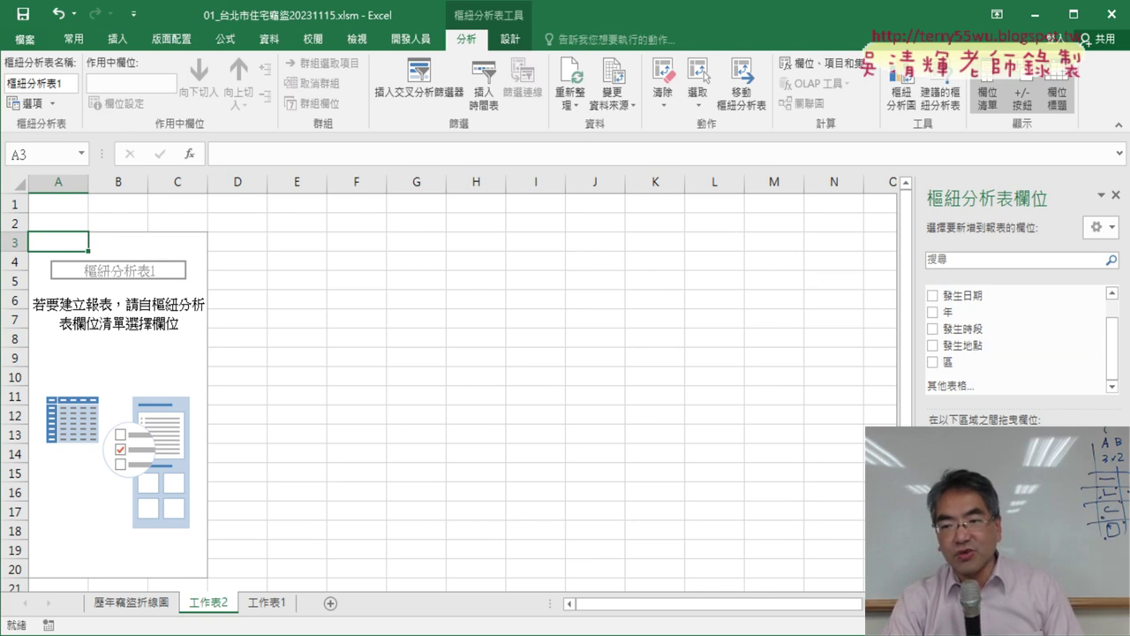
pyautogui.click(933, 362)
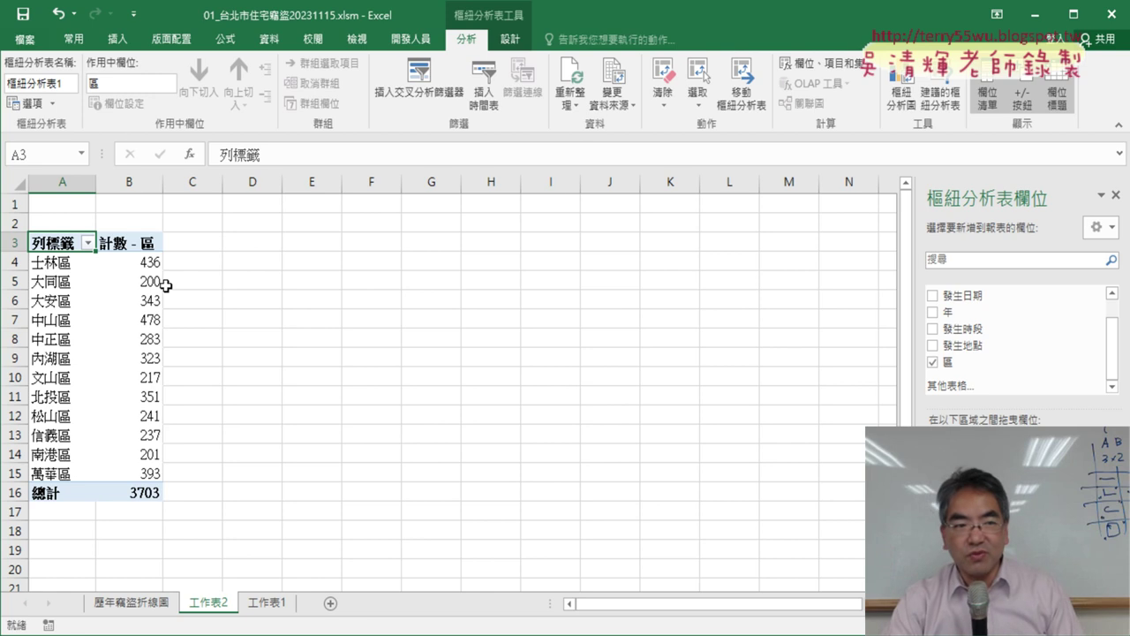
pyautogui.click(131, 267)
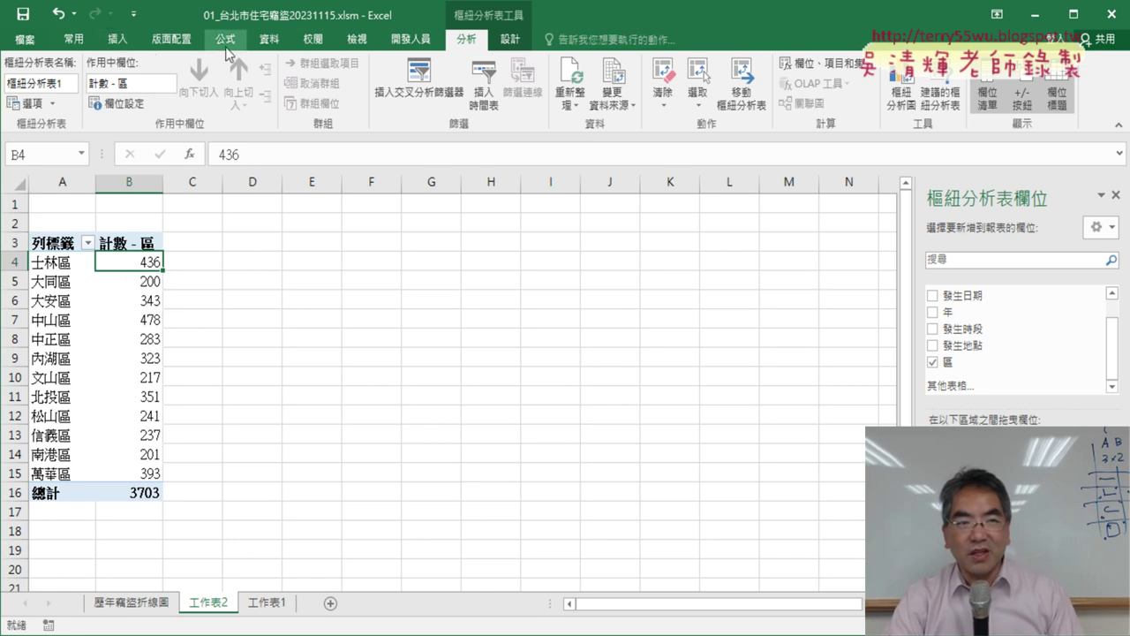
pyautogui.click(269, 45)
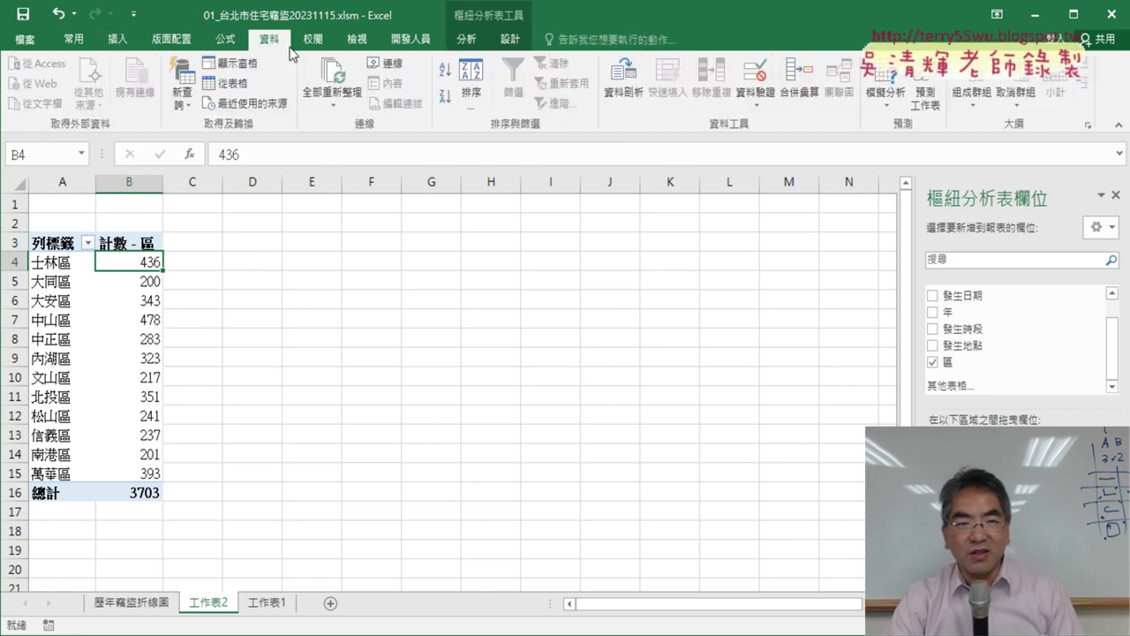
pyautogui.click(444, 97)
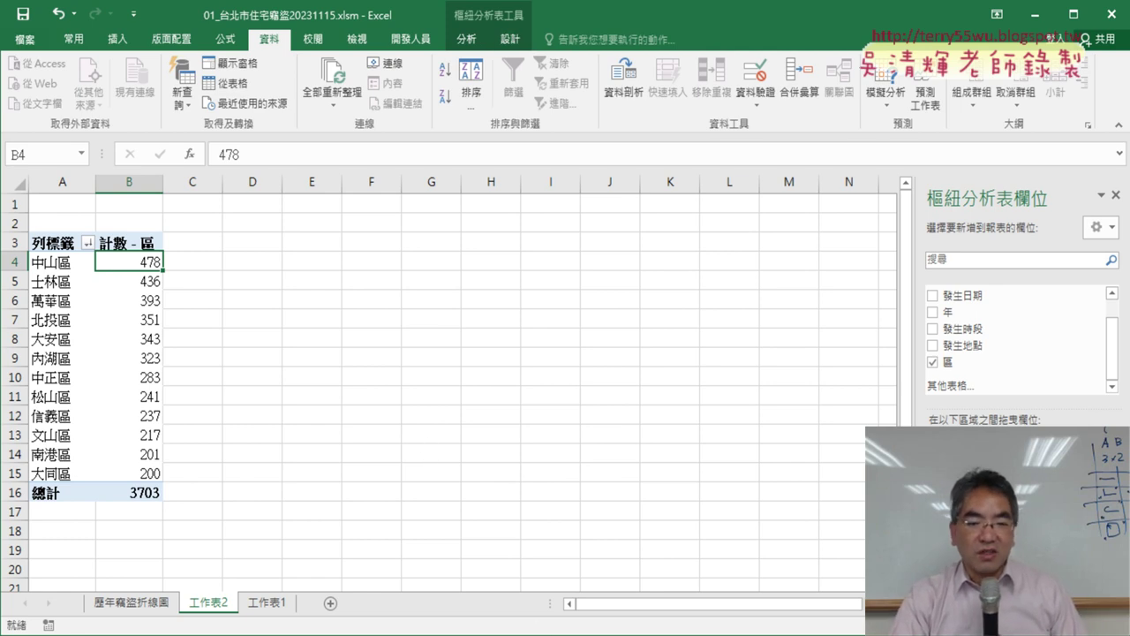
pyautogui.hotkey('alt', 'Tab')
# Step: Highlight 'R3C1' in the macro code with colour and enlarge it to 15 pt
pyautogui.scroll(-1, 369, 346)
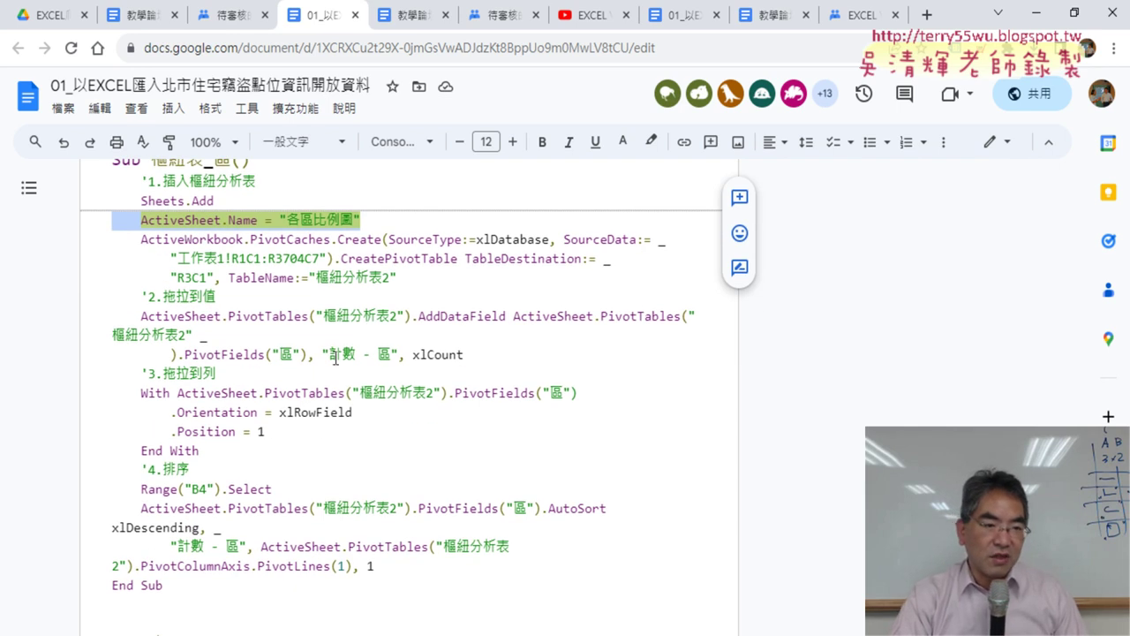
pyautogui.moveTo(170, 276); pyautogui.dragTo(209, 278)
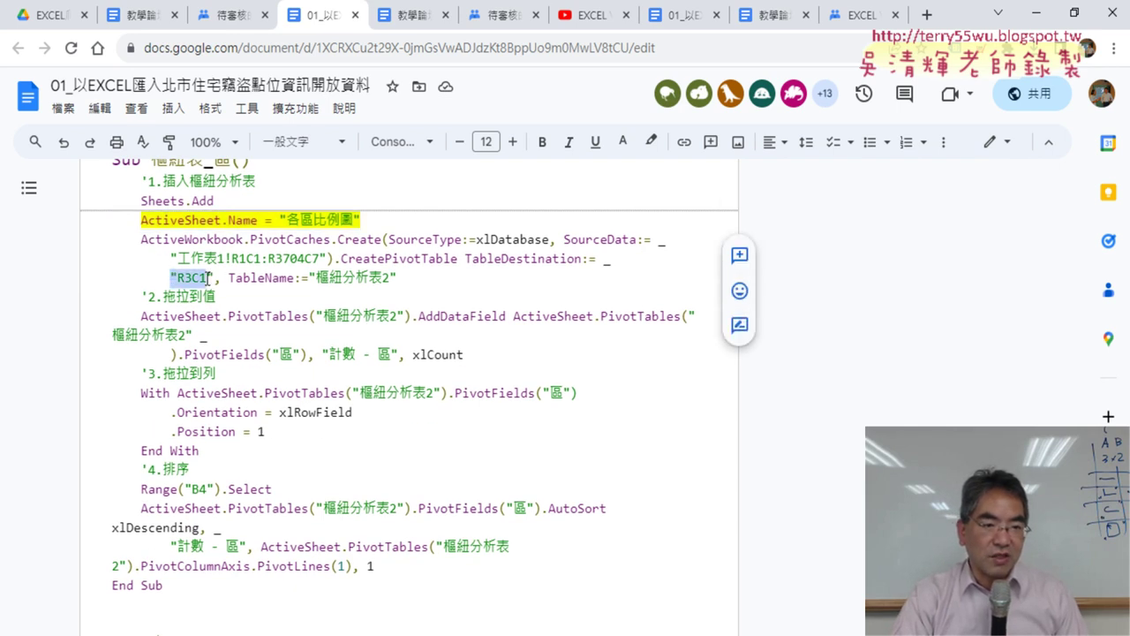
pyautogui.click(651, 141)
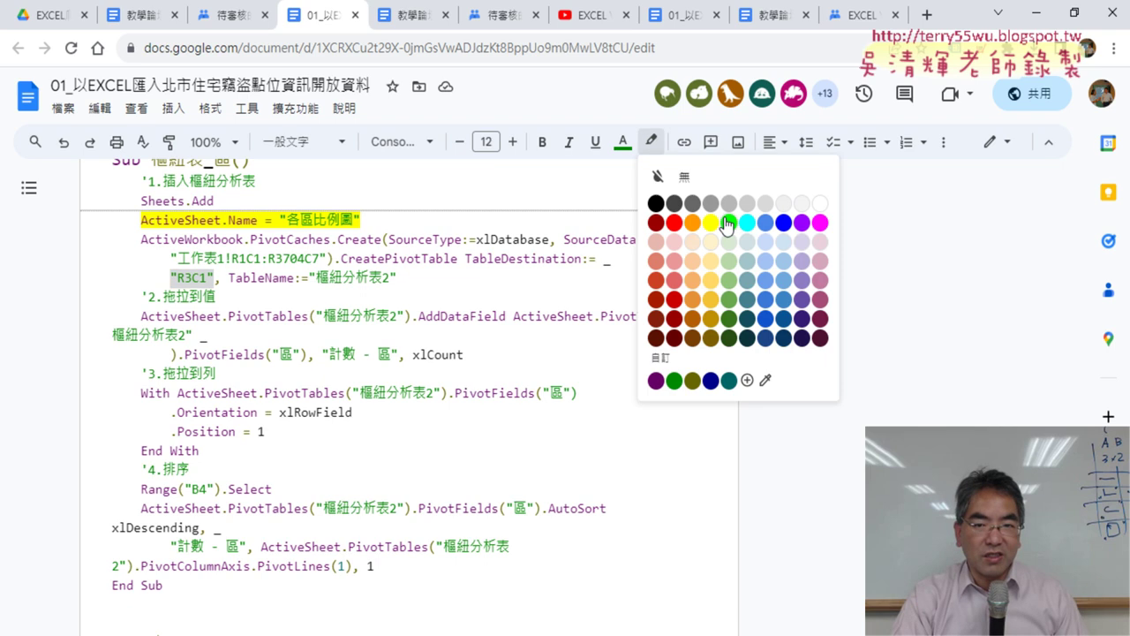
pyautogui.click(711, 221)
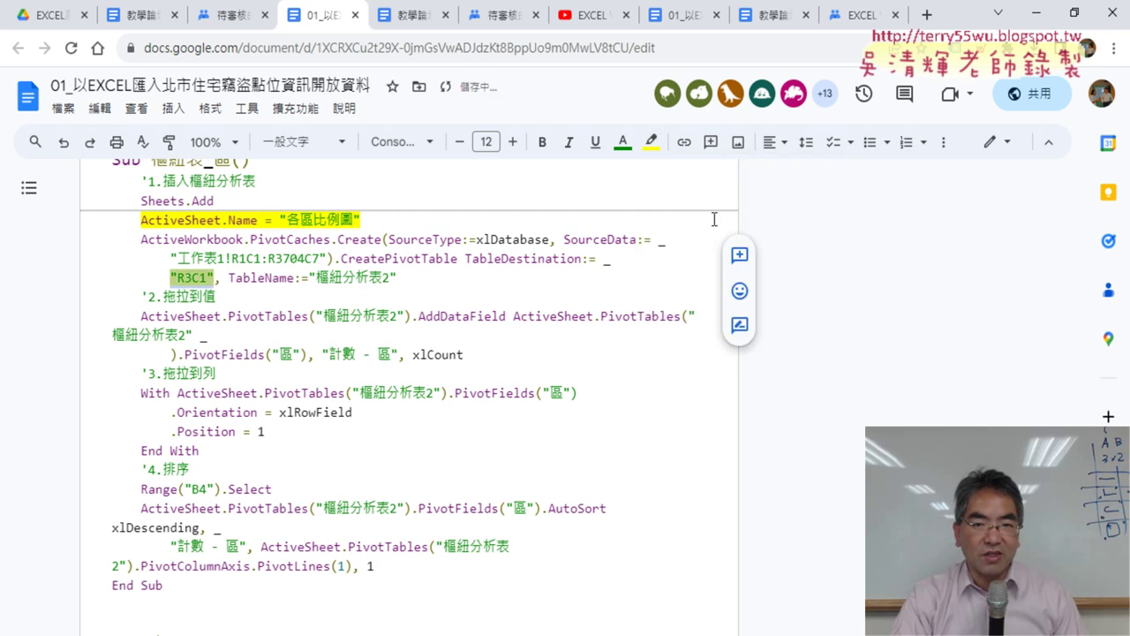
pyautogui.click(512, 141)
pyautogui.click(512, 141)
pyautogui.click(512, 141)
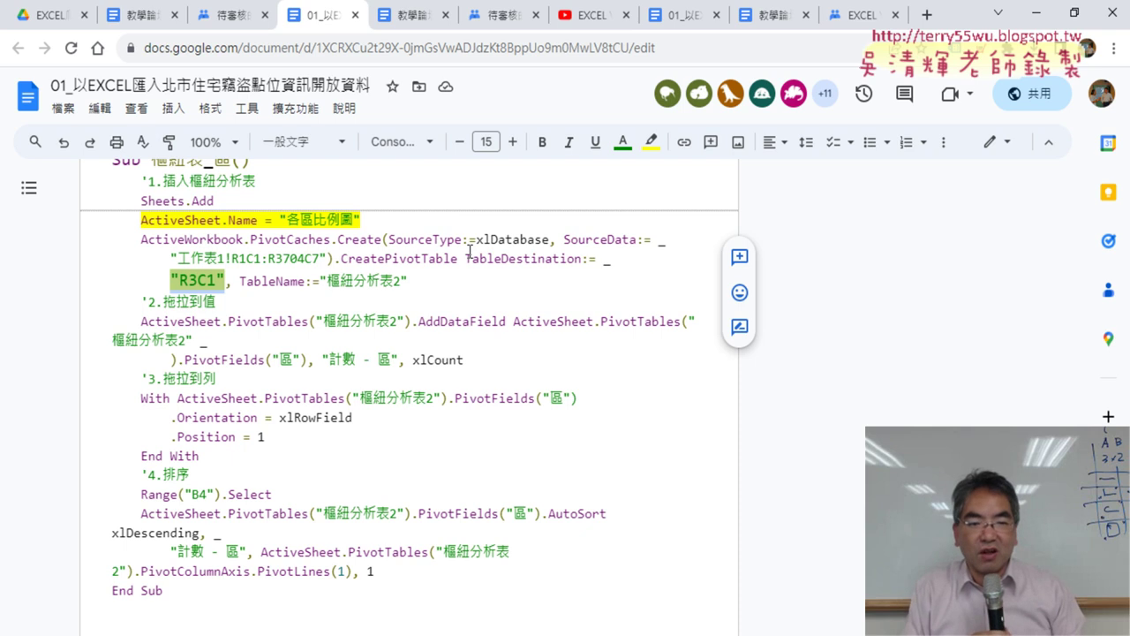
# Step: Delete the manually built pivot sheet 工作表2 in Excel
pyautogui.click(1037, 15)
pyautogui.rightClick(219, 609)
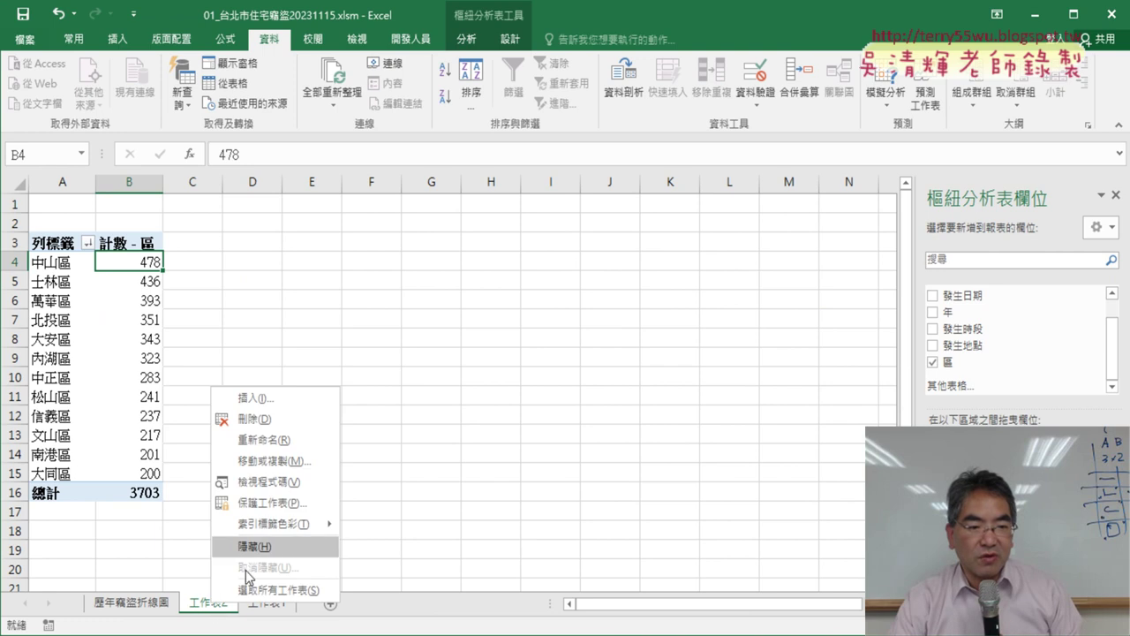
pyautogui.click(256, 419)
pyautogui.click(533, 373)
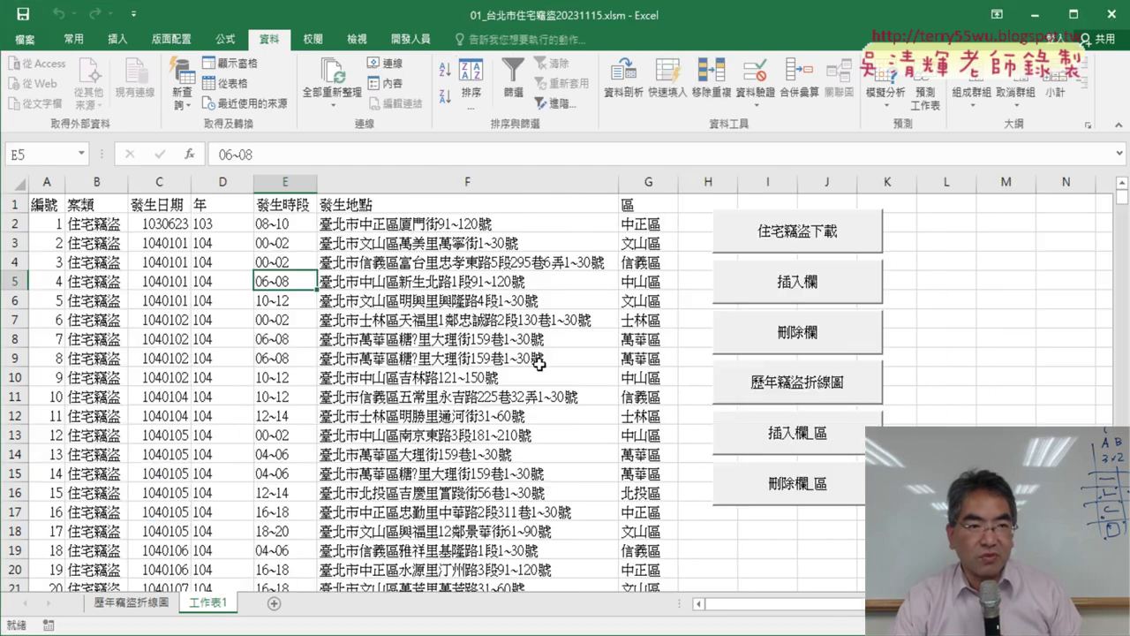
# Step: Run the 樞紐表_區 macro to build the 各區比例圖 sheet with sorted district counts
pyautogui.click(412, 40)
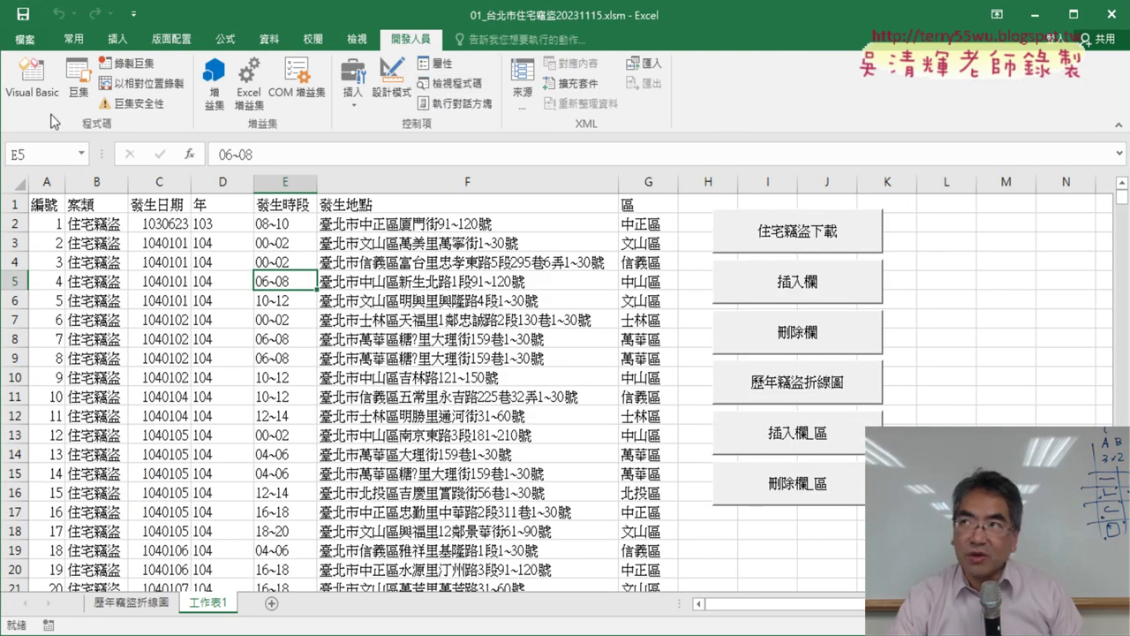
pyautogui.click(86, 92)
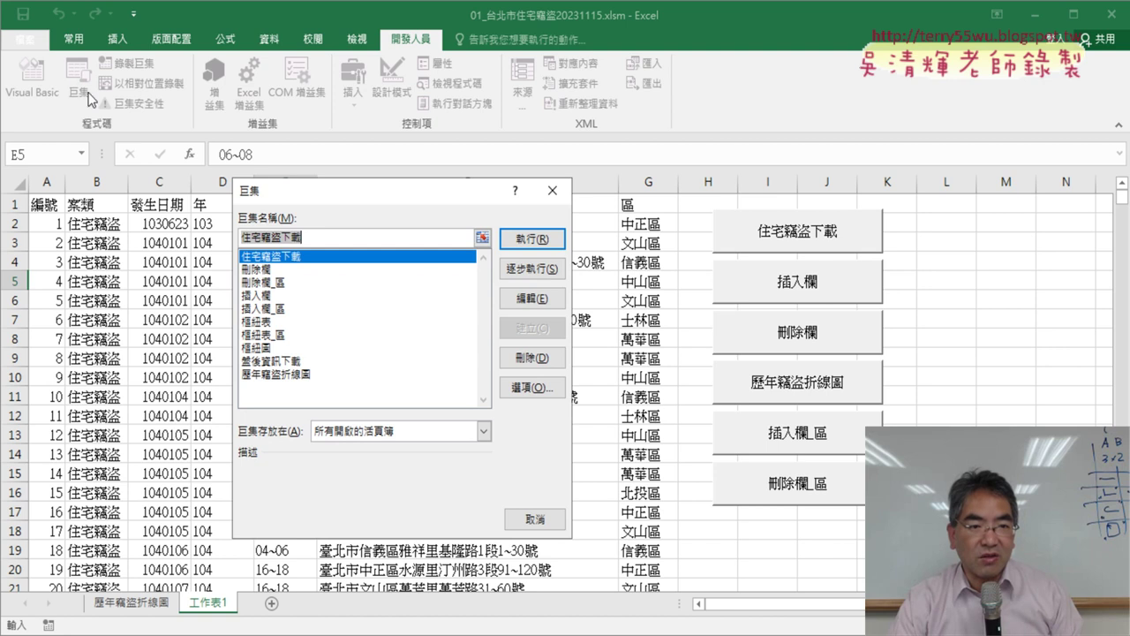
pyautogui.click(267, 336)
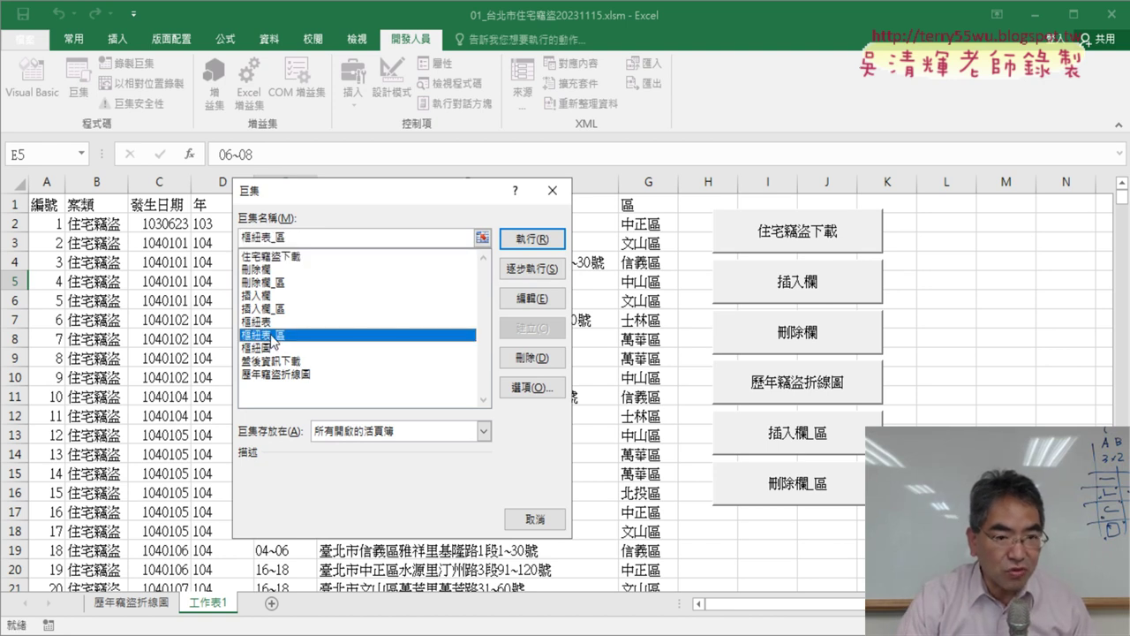
pyautogui.click(527, 245)
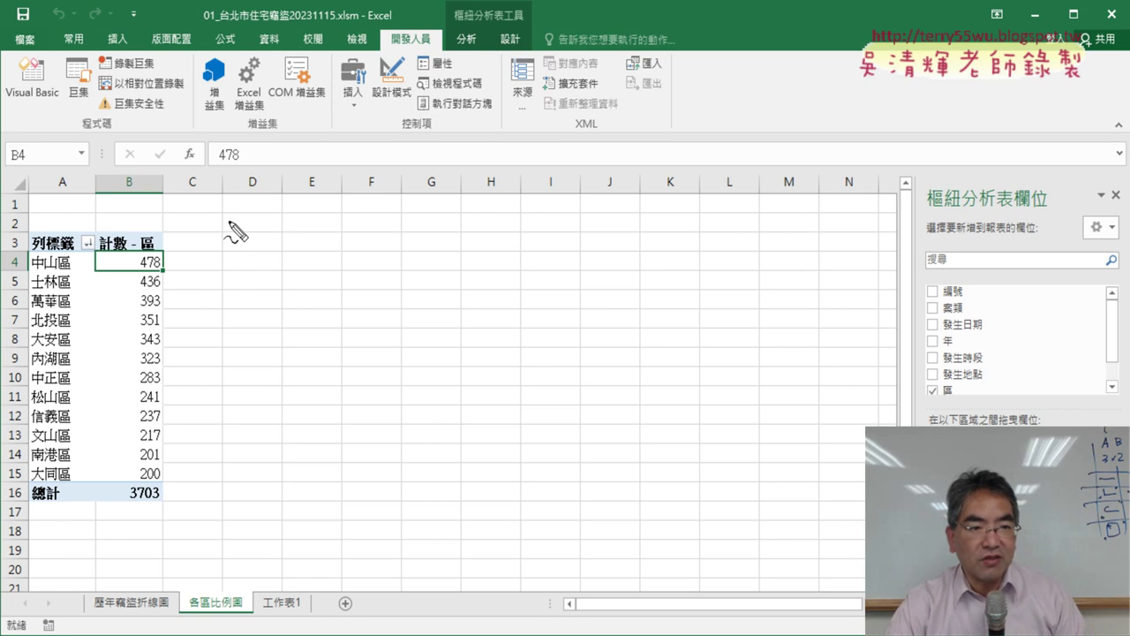
pyautogui.moveTo(238, 213); pyautogui.dragTo(220, 236)
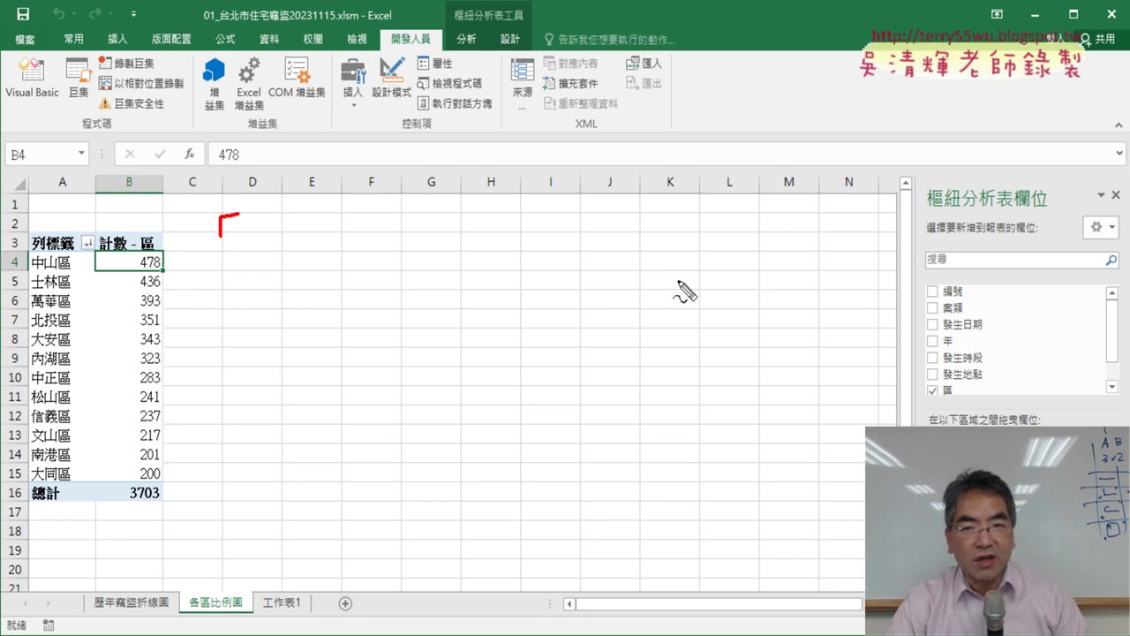
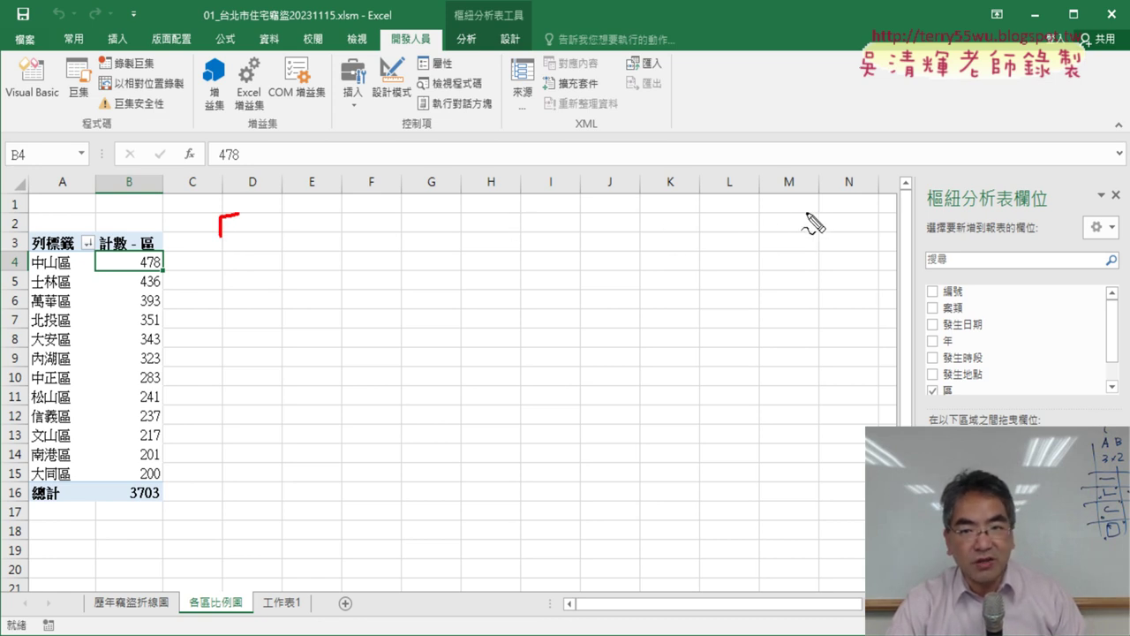
# Step: Start a PivotChart from the district burglary pivot table to reach the chart-type choices
pyautogui.moveTo(819, 214)
pyautogui.mouseDown()
pyautogui.moveTo(819, 232)
pyautogui.moveTo(794, 210)
pyautogui.mouseUp()
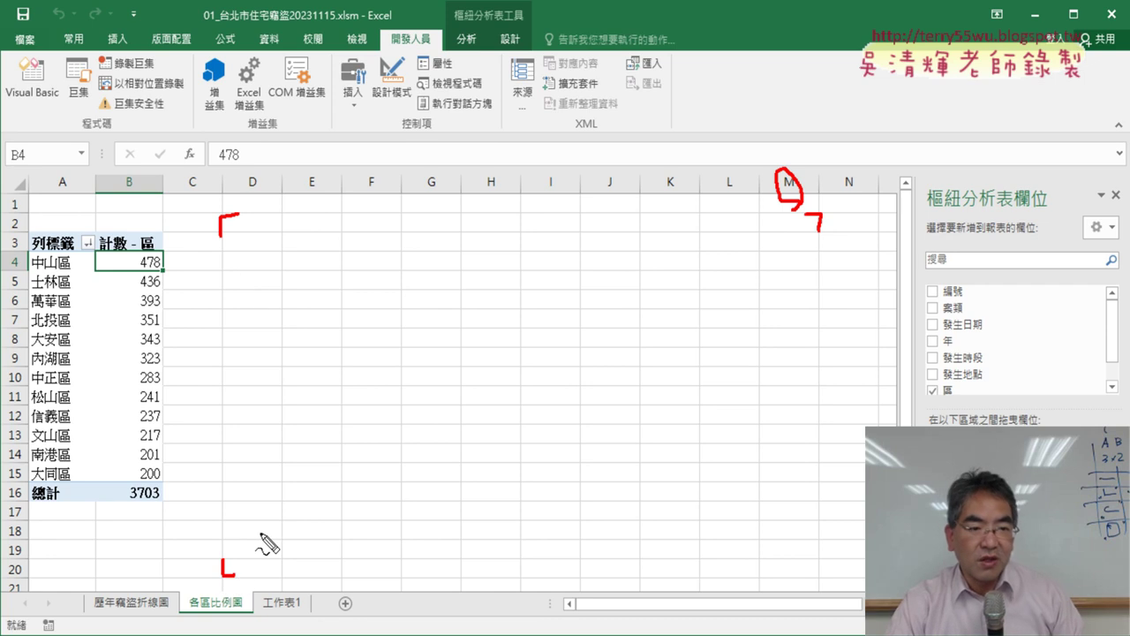
pyautogui.moveTo(223, 583); pyautogui.dragTo(235, 598)
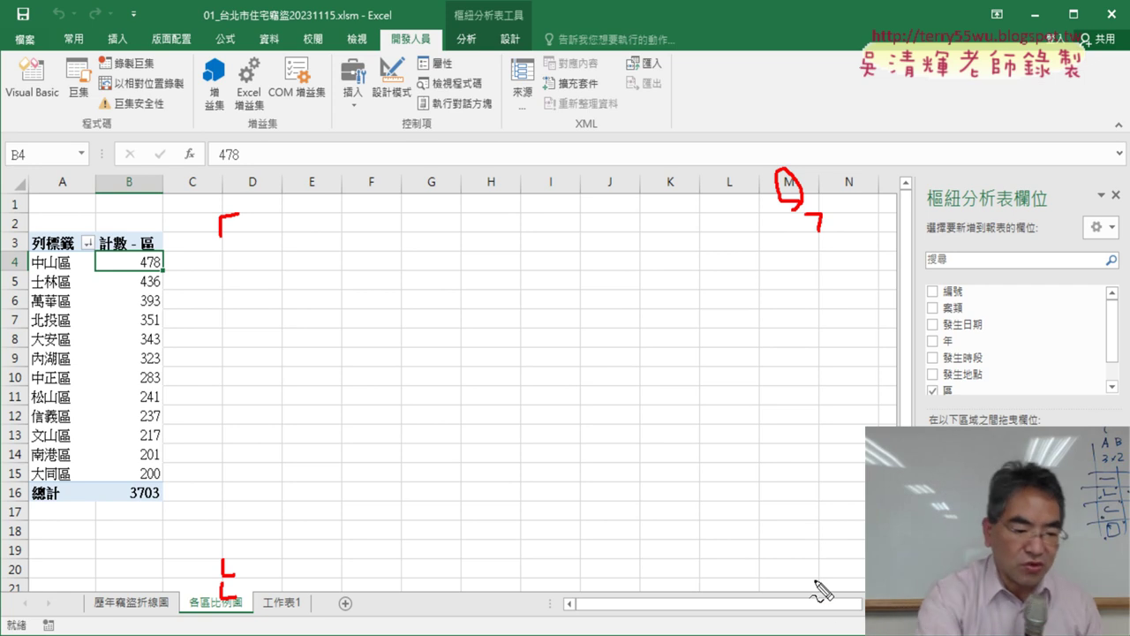
pyautogui.press('Escape')
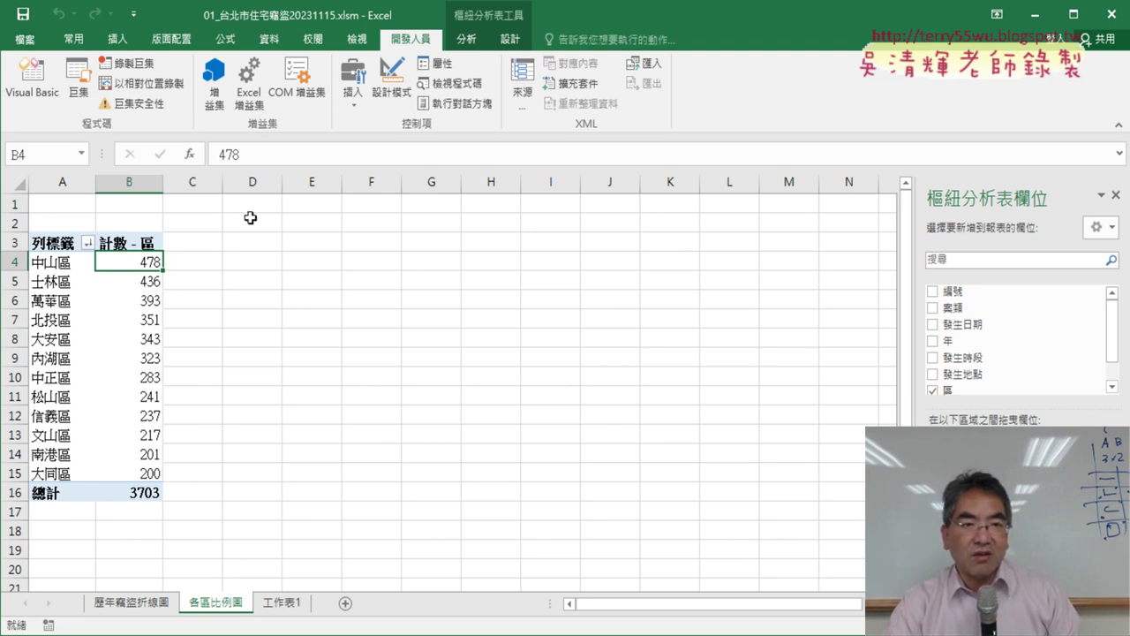
pyautogui.click(472, 40)
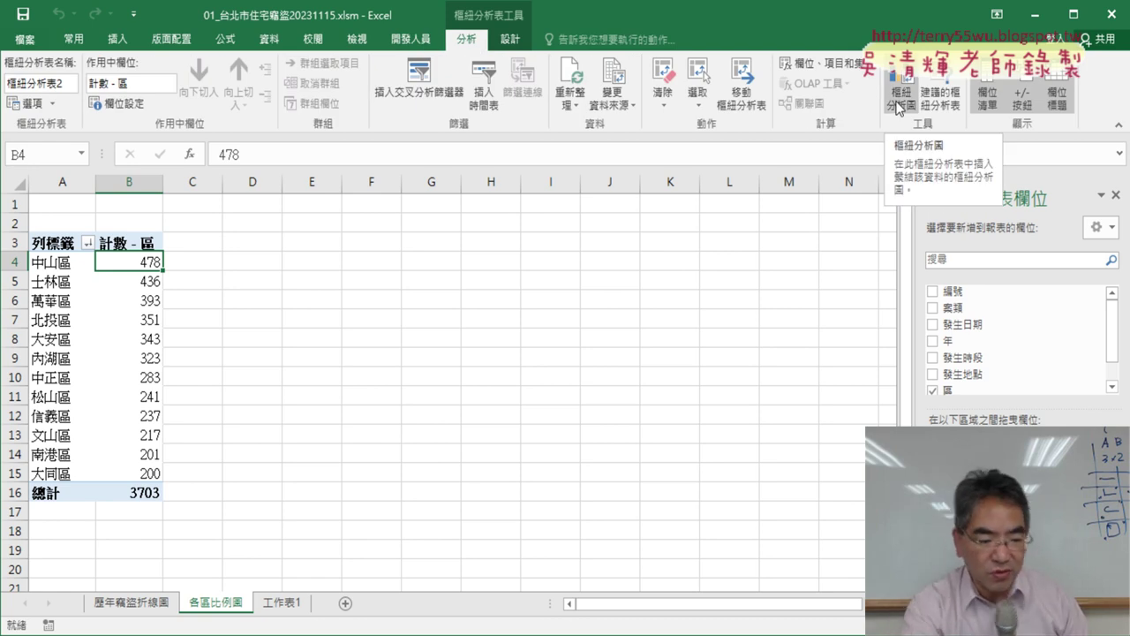
pyautogui.click(900, 104)
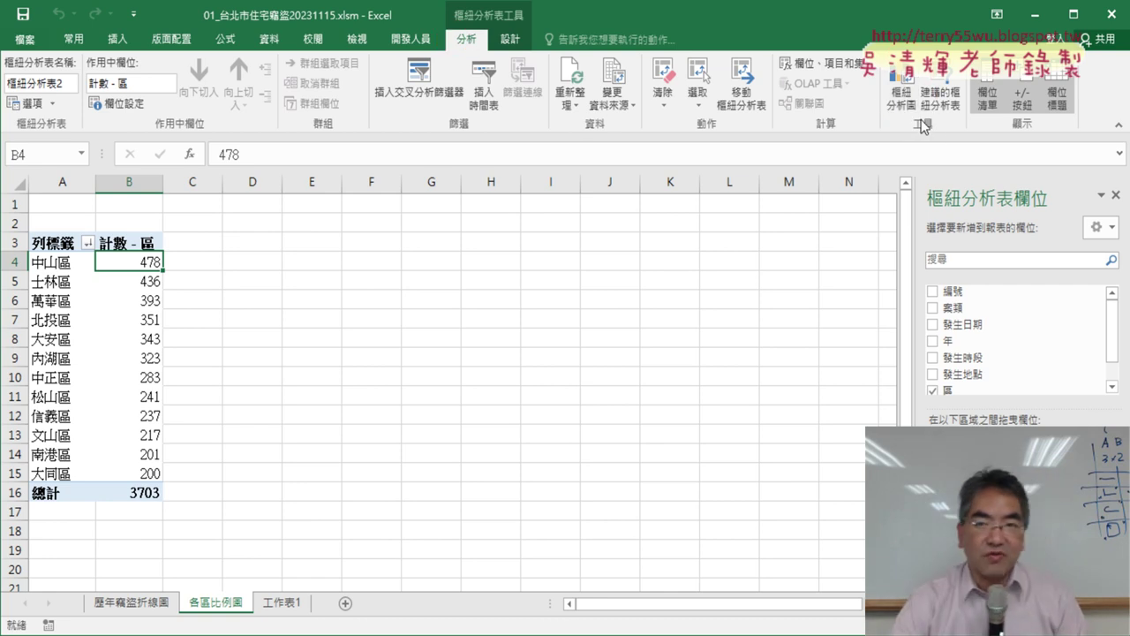
pyautogui.click(900, 93)
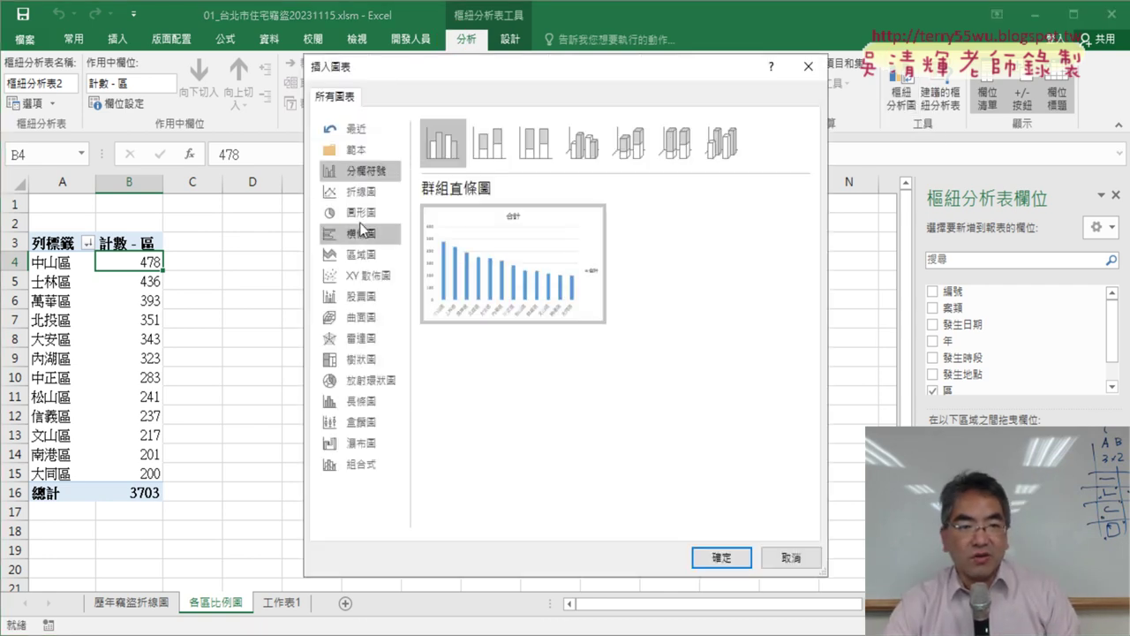
# Step: Insert the PivotChart as a pie chart of district counts
pyautogui.click(360, 212)
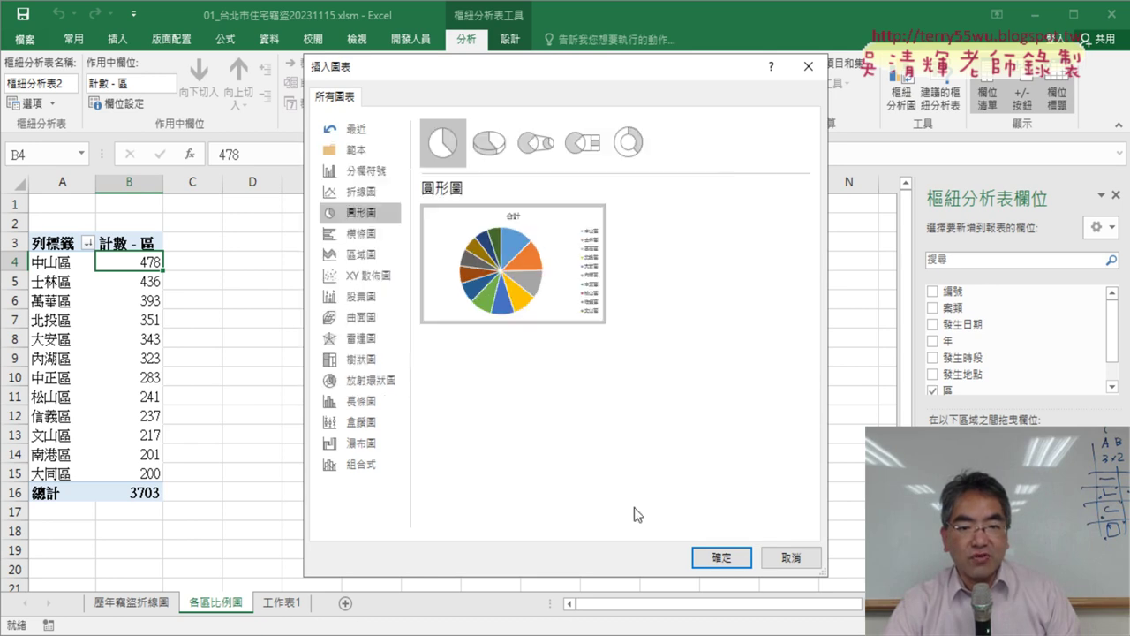
pyautogui.click(722, 557)
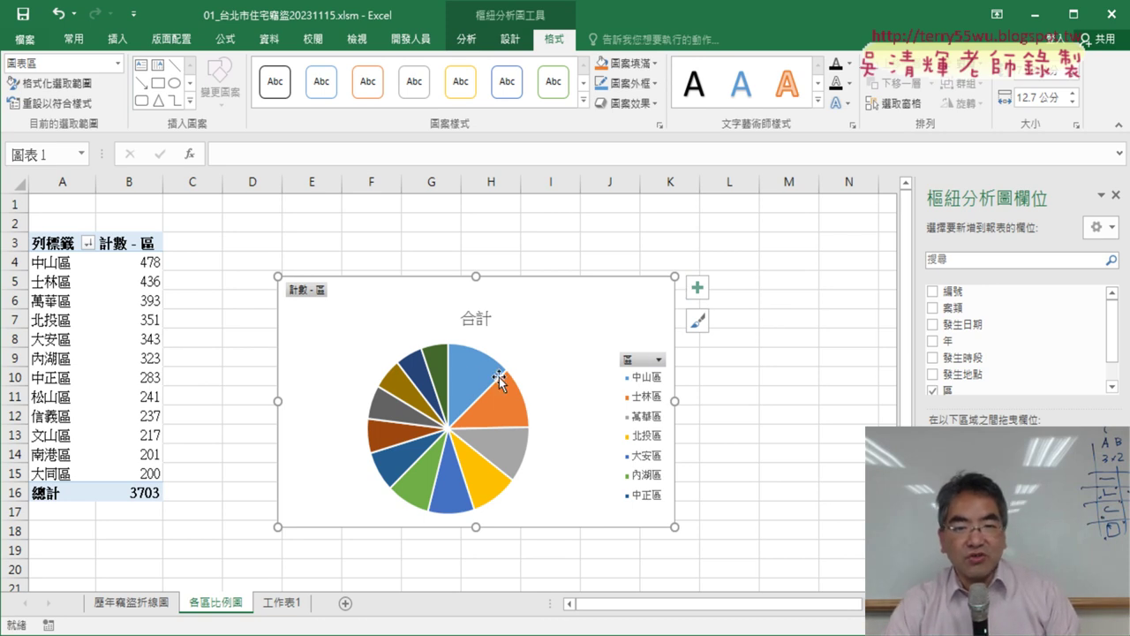
# Step: Add data callouts with district name and percentage, like 中山區 13%, to every pie slice
pyautogui.rightClick(466, 379)
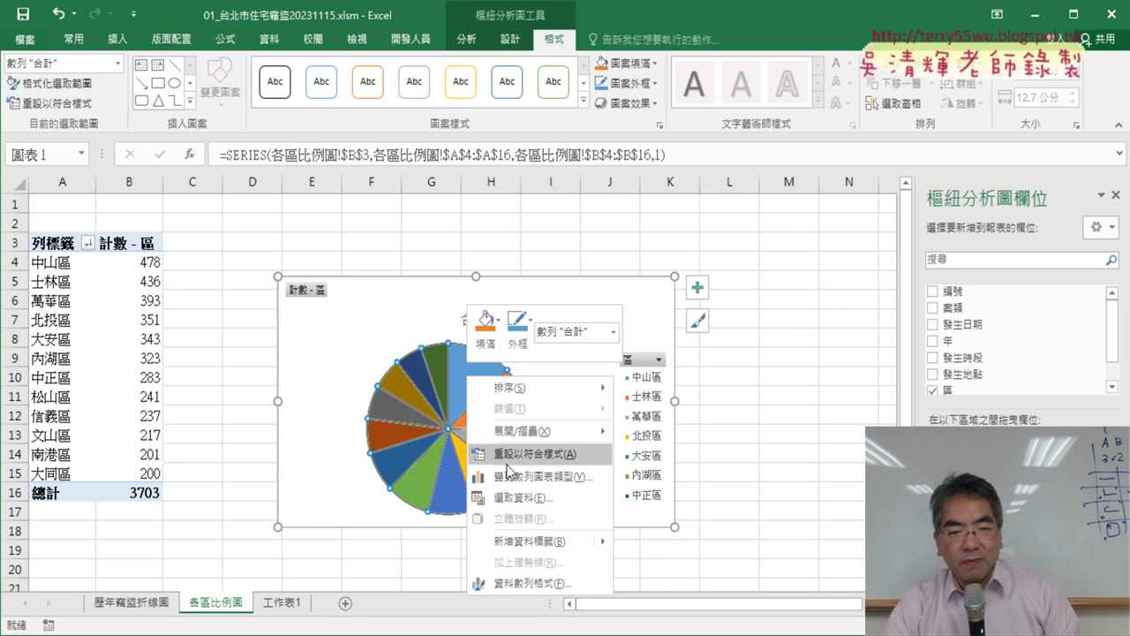
pyautogui.moveTo(517, 540)
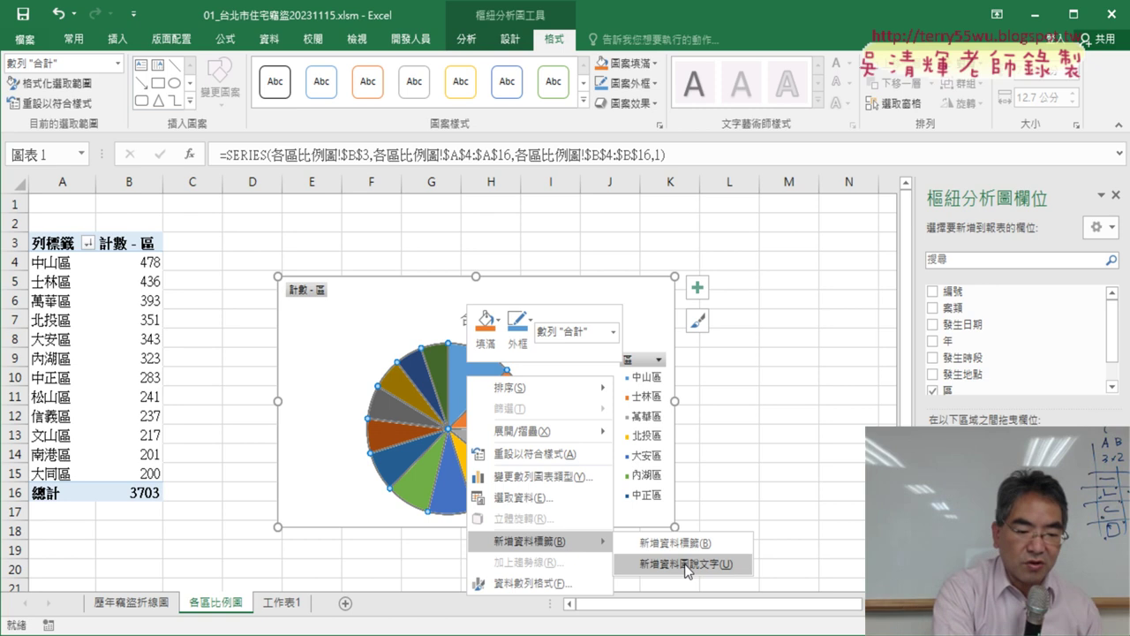
pyautogui.moveTo(740, 590)
pyautogui.mouseDown()
pyautogui.moveTo(639, 590)
pyautogui.moveTo(761, 555)
pyautogui.moveTo(735, 585)
pyautogui.mouseUp()
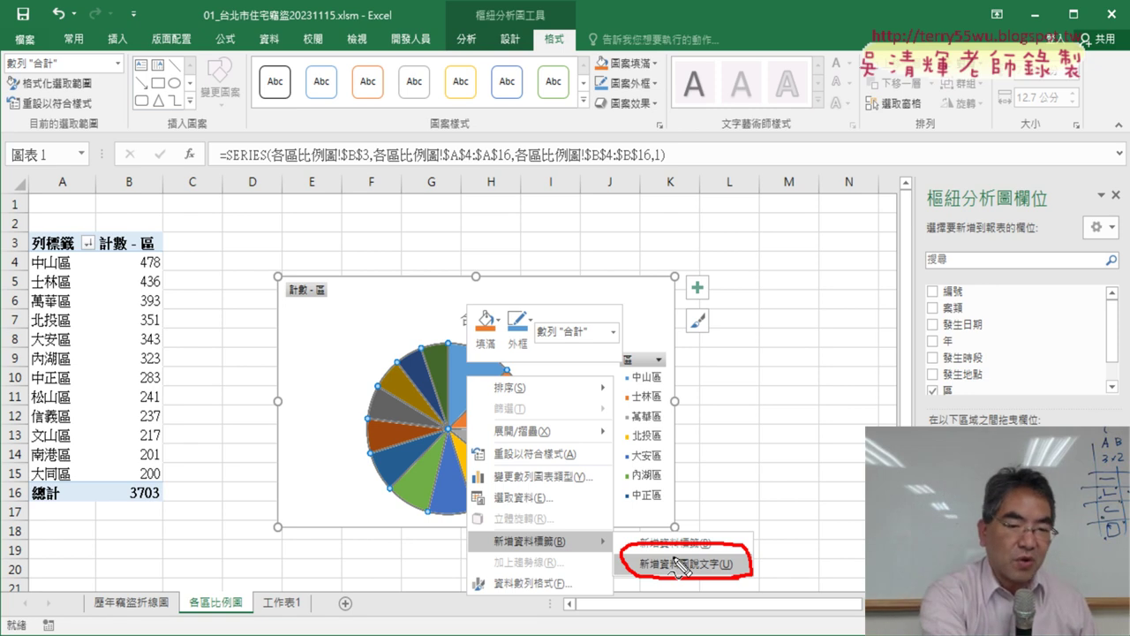
pyautogui.click(680, 565)
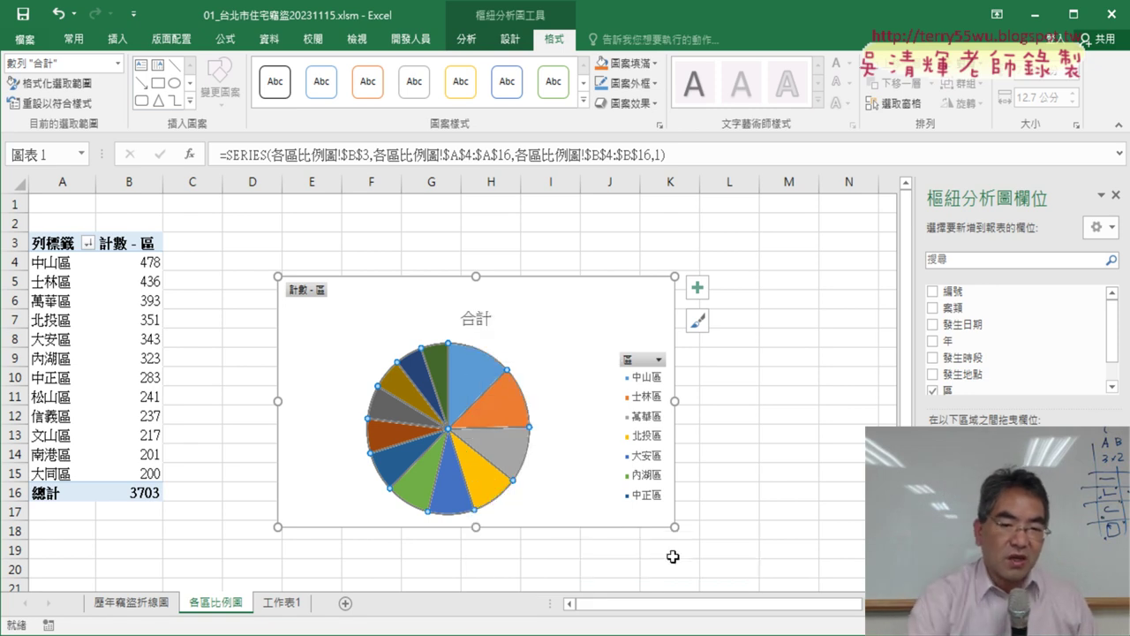
pyautogui.rightClick(481, 368)
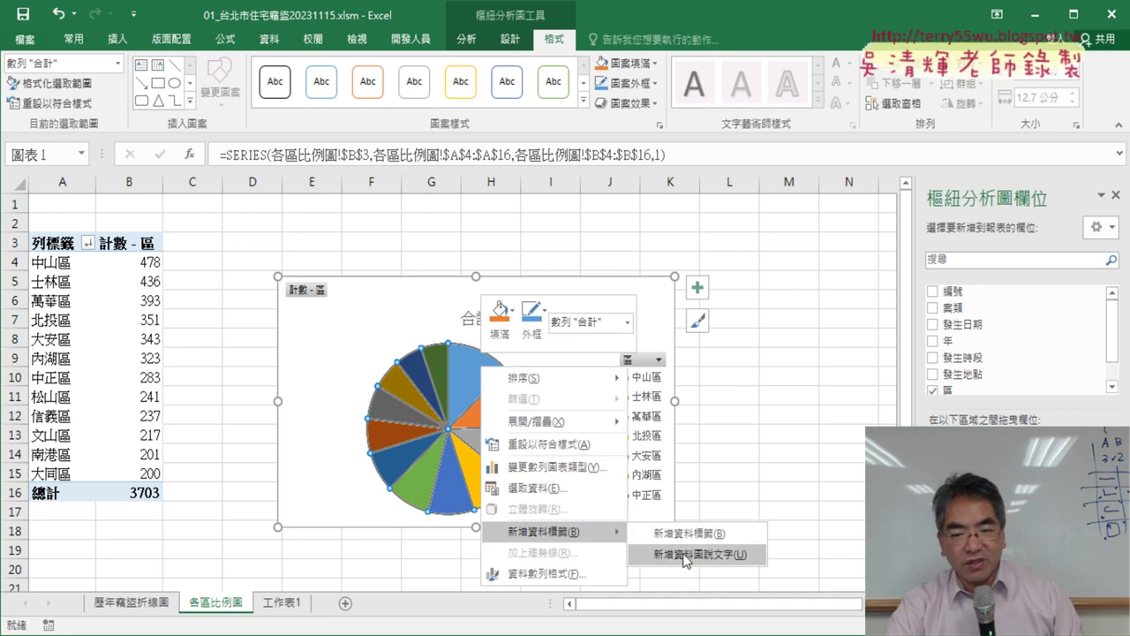
pyautogui.click(707, 555)
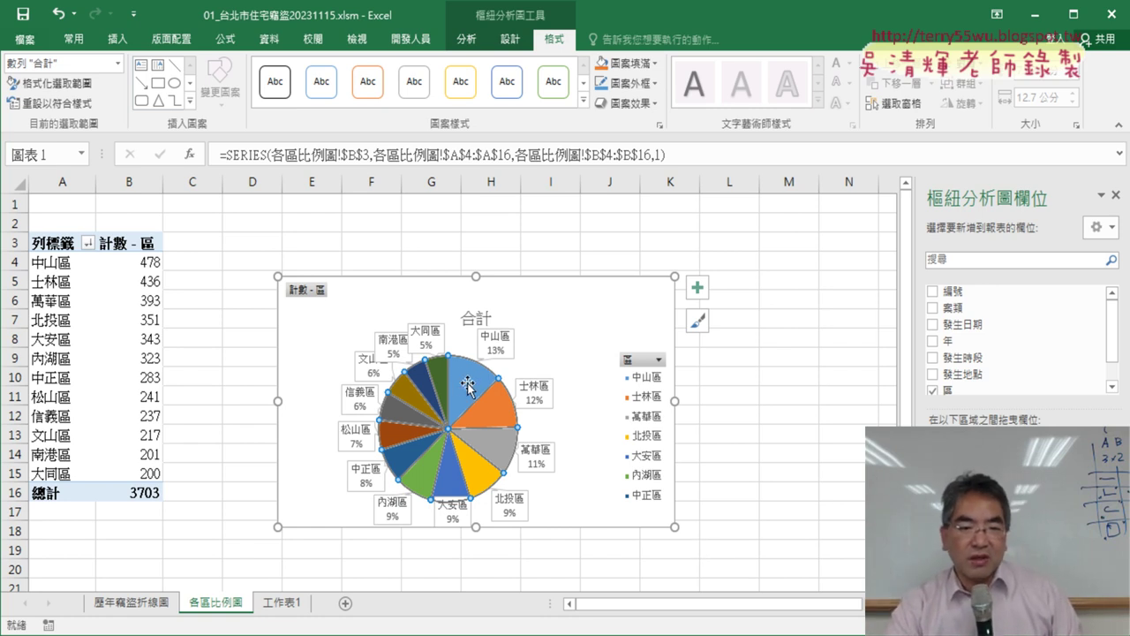
pyautogui.moveTo(494, 399)
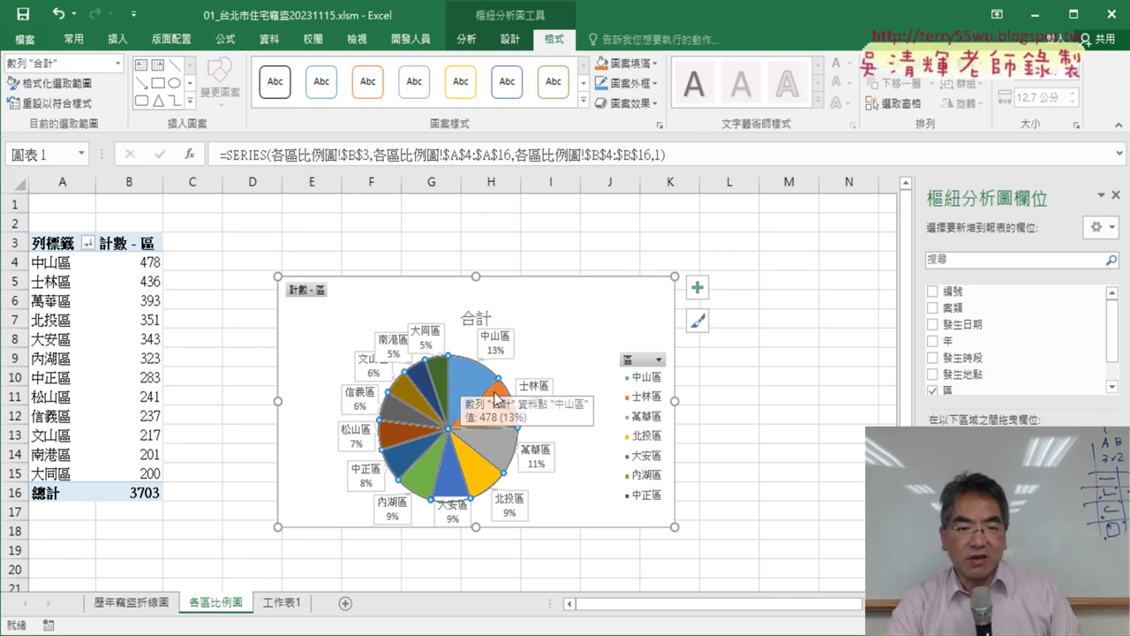
# Step: Explode the 中山區 slice out of the pie, then select the 合計 title and whole chart
pyautogui.click(485, 380)
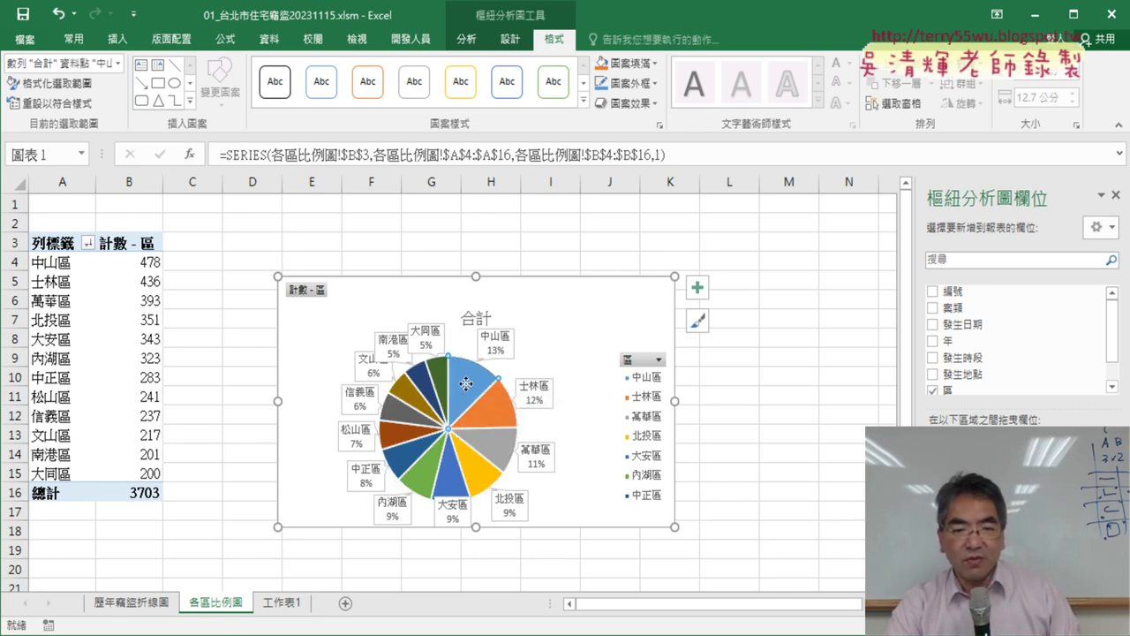
pyautogui.moveTo(466, 383); pyautogui.dragTo(474, 375)
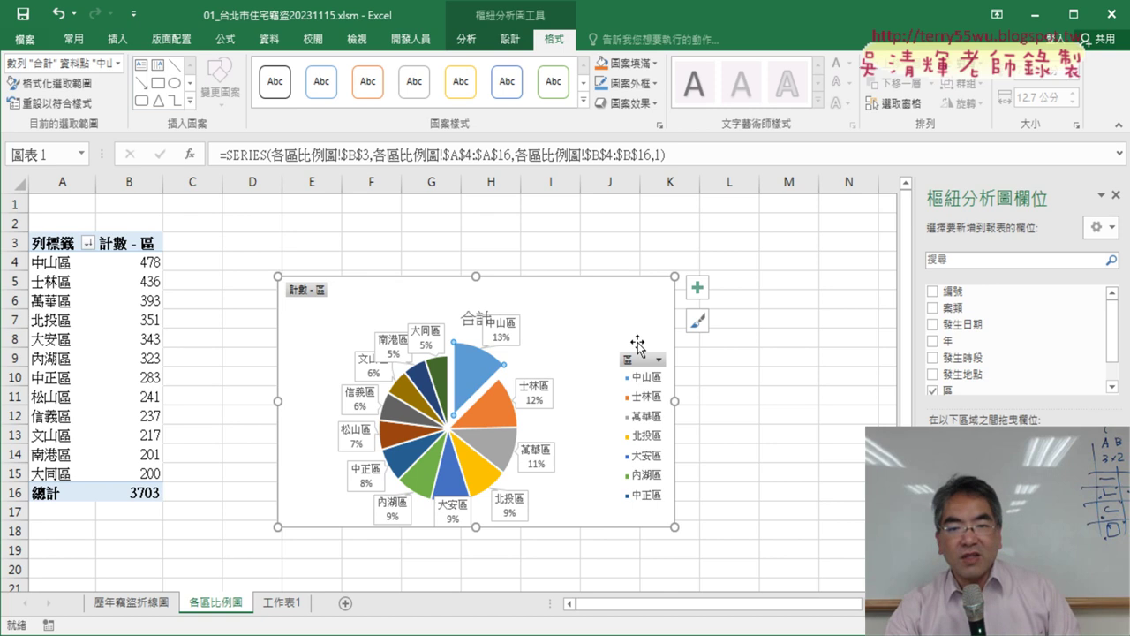
pyautogui.click(481, 318)
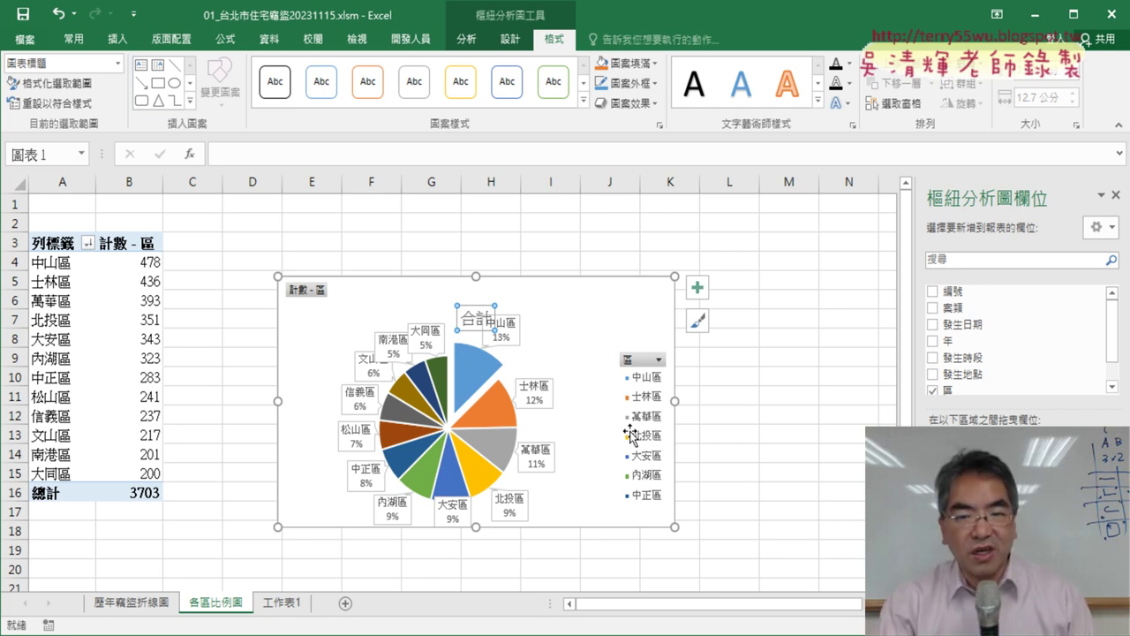
pyautogui.click(614, 296)
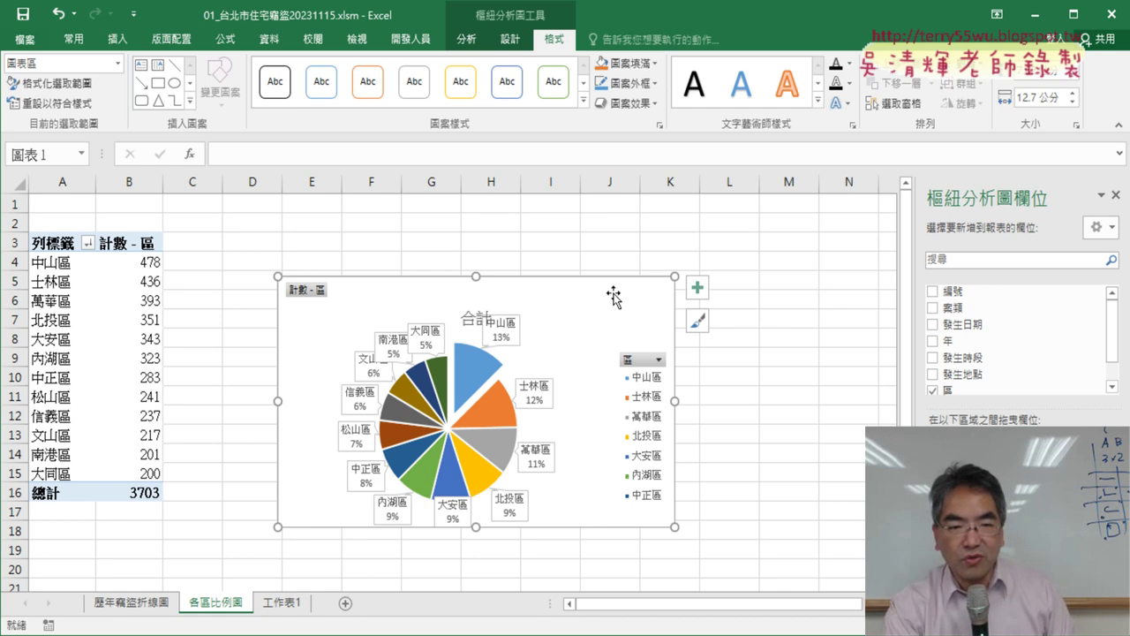
# Step: Delete the pie chart and start recording a macro named 樞紐圖_區 in this workbook
pyautogui.press('Delete')
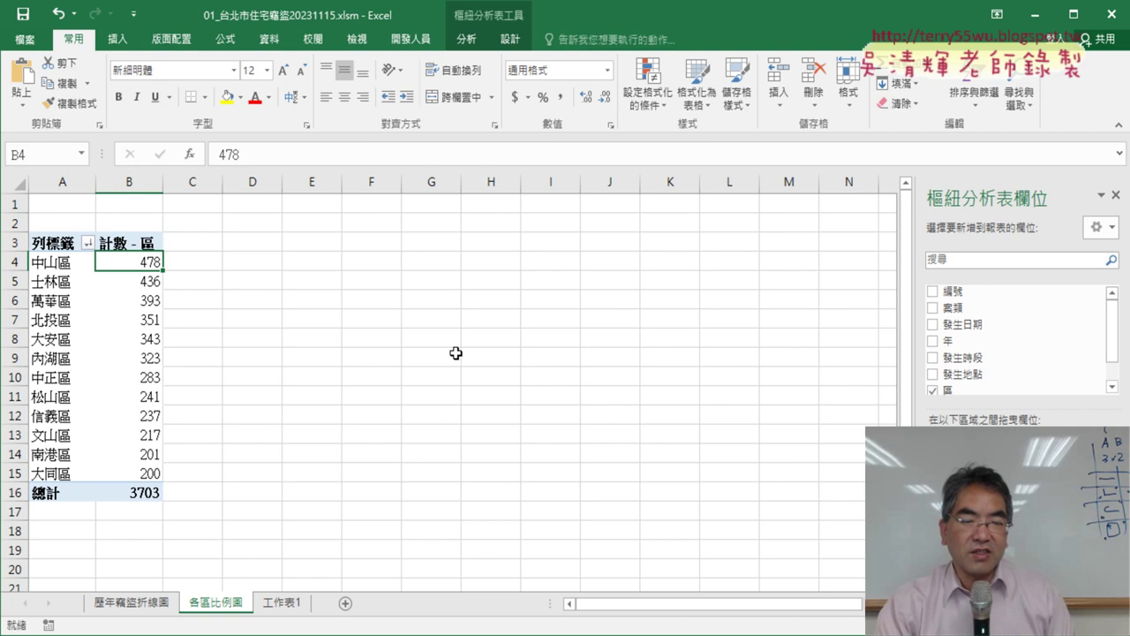
pyautogui.click(417, 42)
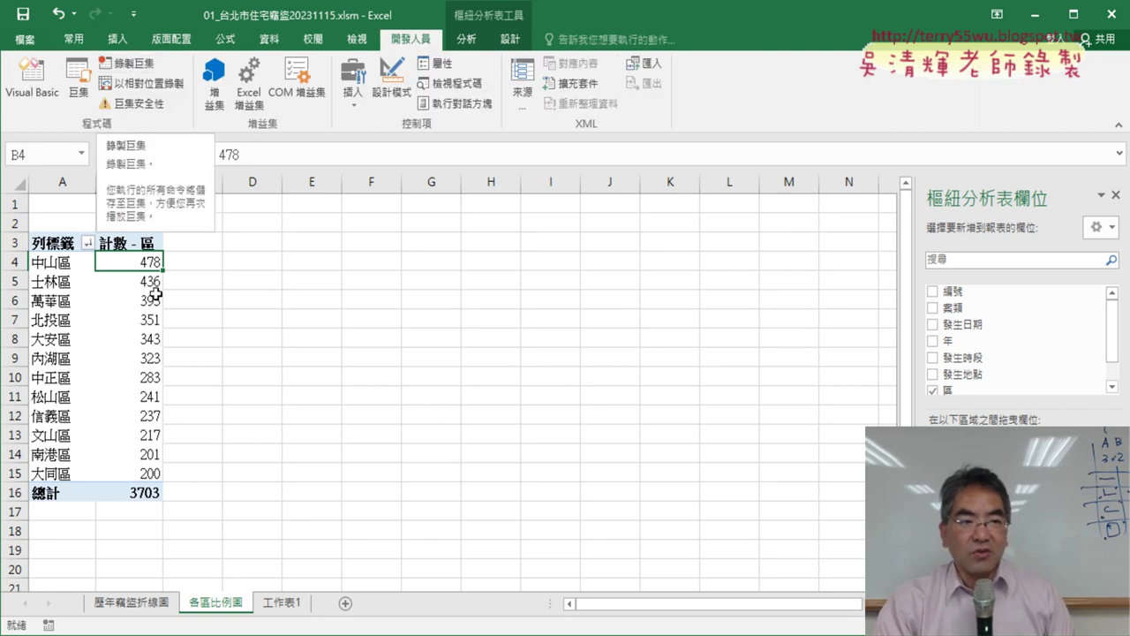
pyautogui.click(138, 64)
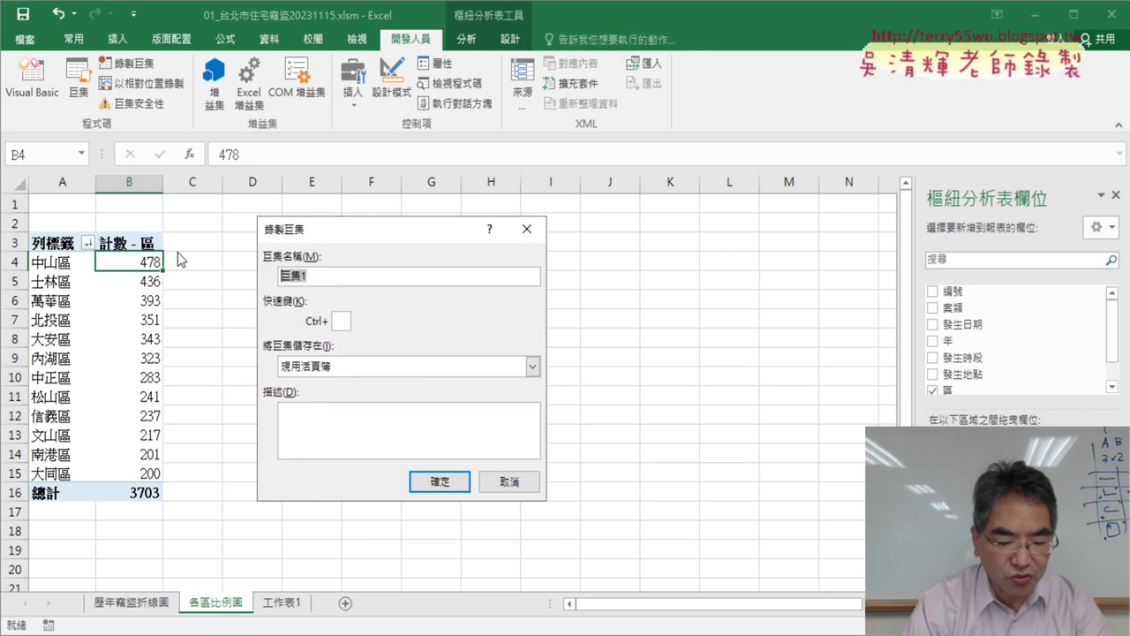
pyautogui.write('書ㄕ')
pyautogui.write('樞紐圖')
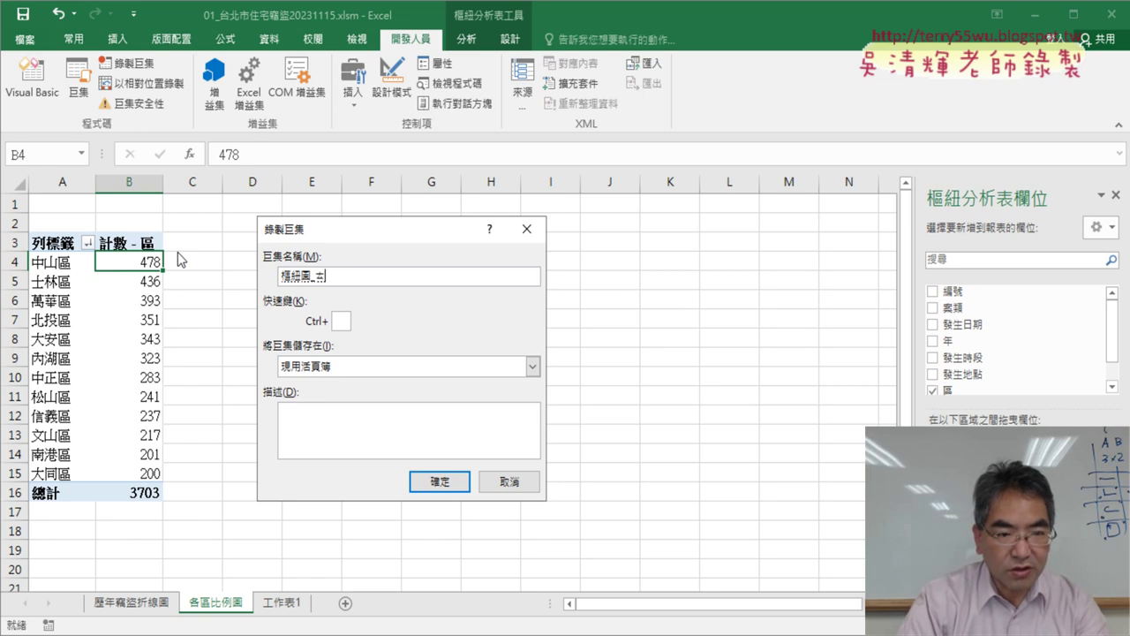
pyautogui.write('_區')
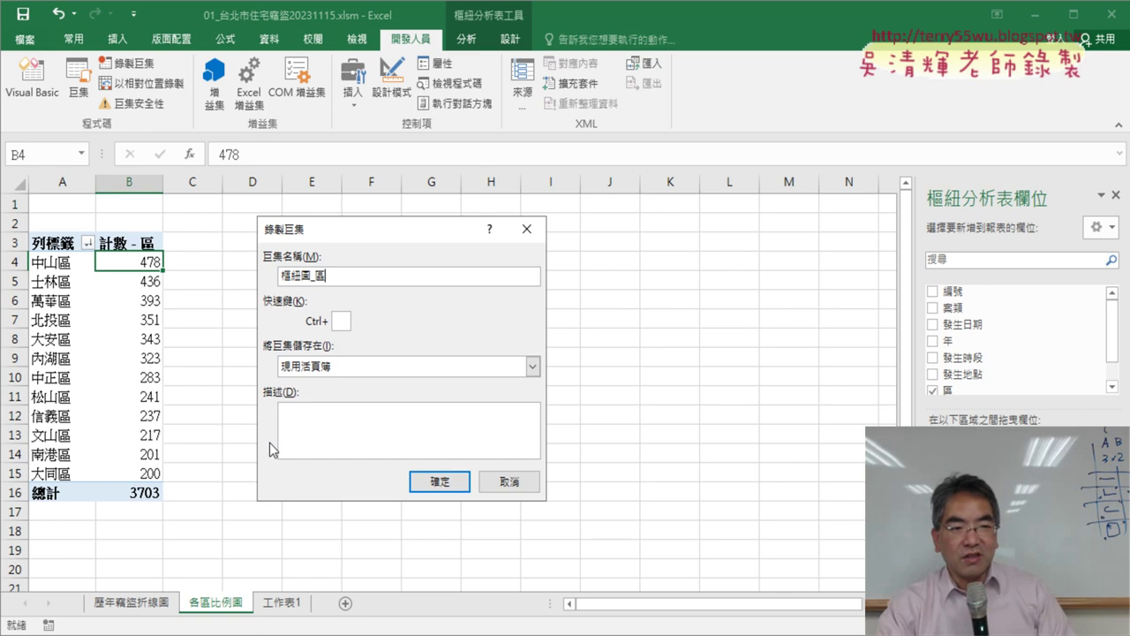
pyautogui.click(440, 483)
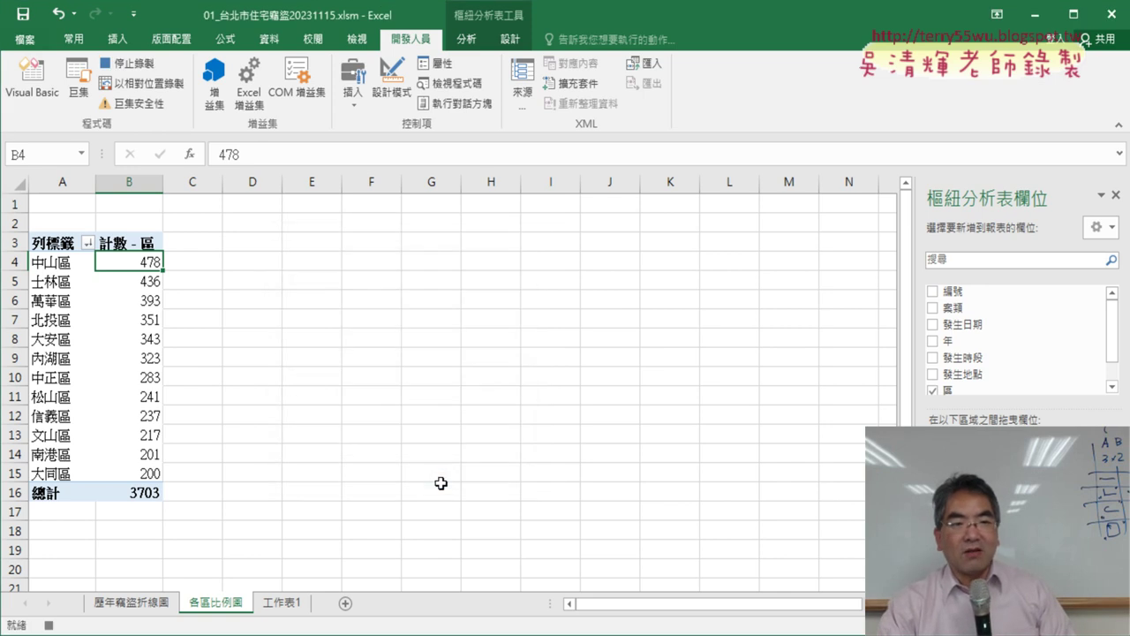
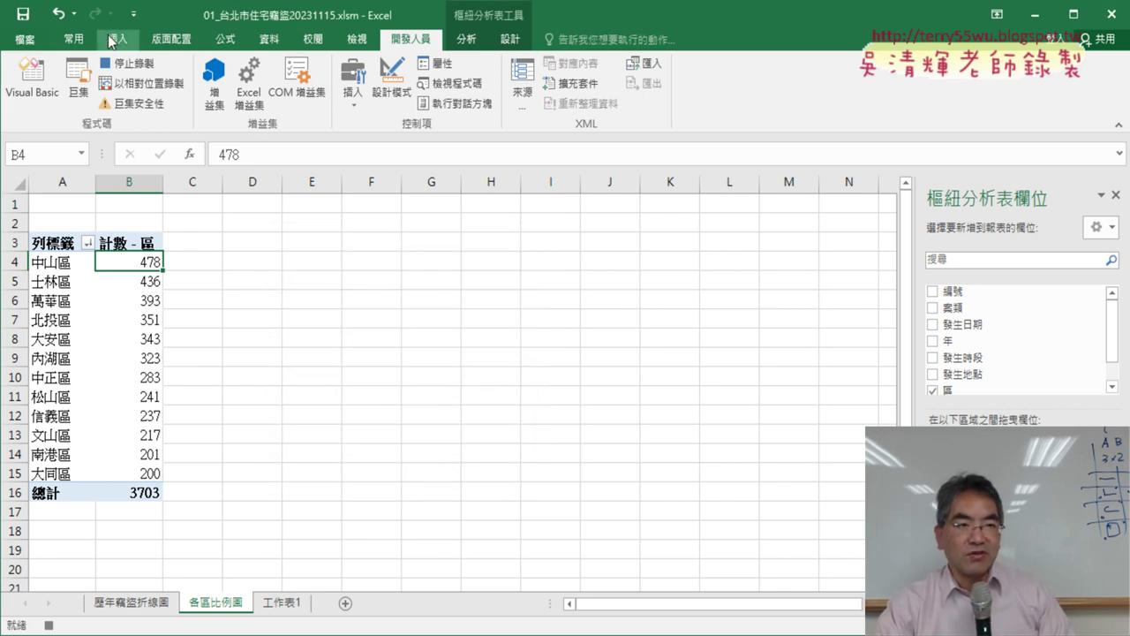
# Step: Insert a Pie PivotChart of the district burglary counts beside the pivot table
pyautogui.click(466, 42)
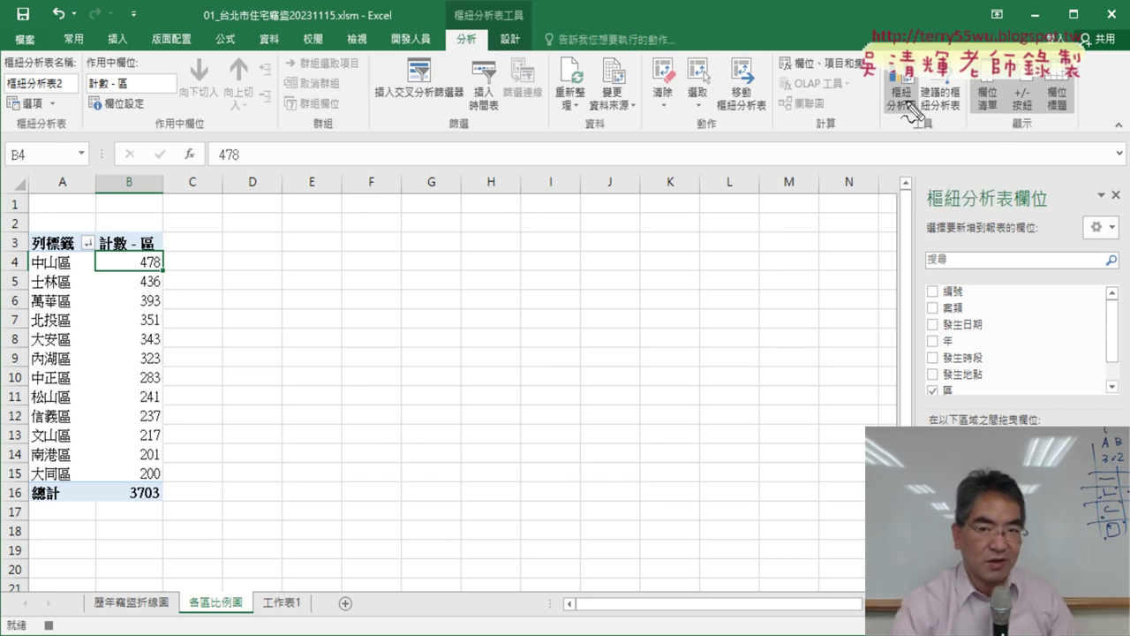
pyautogui.moveTo(876, 126)
pyautogui.mouseDown()
pyautogui.moveTo(868, 85)
pyautogui.moveTo(938, 123)
pyautogui.moveTo(882, 134)
pyautogui.mouseUp()
pyautogui.moveTo(484, 31)
pyautogui.mouseDown()
pyautogui.moveTo(446, 58)
pyautogui.moveTo(491, 37)
pyautogui.mouseUp()
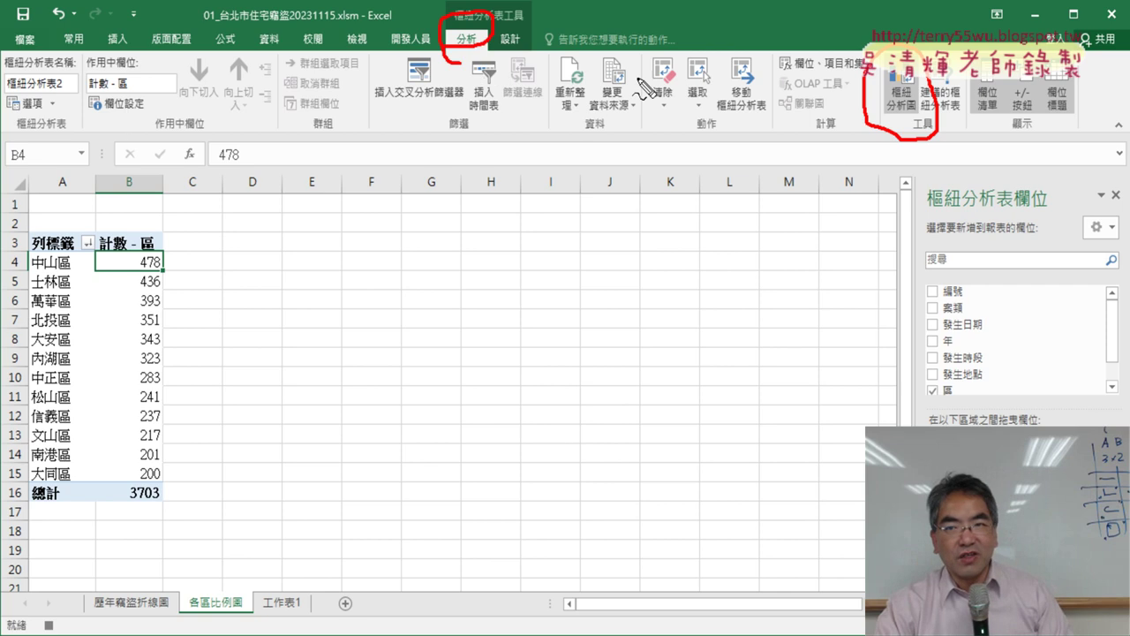
pyautogui.press('Escape')
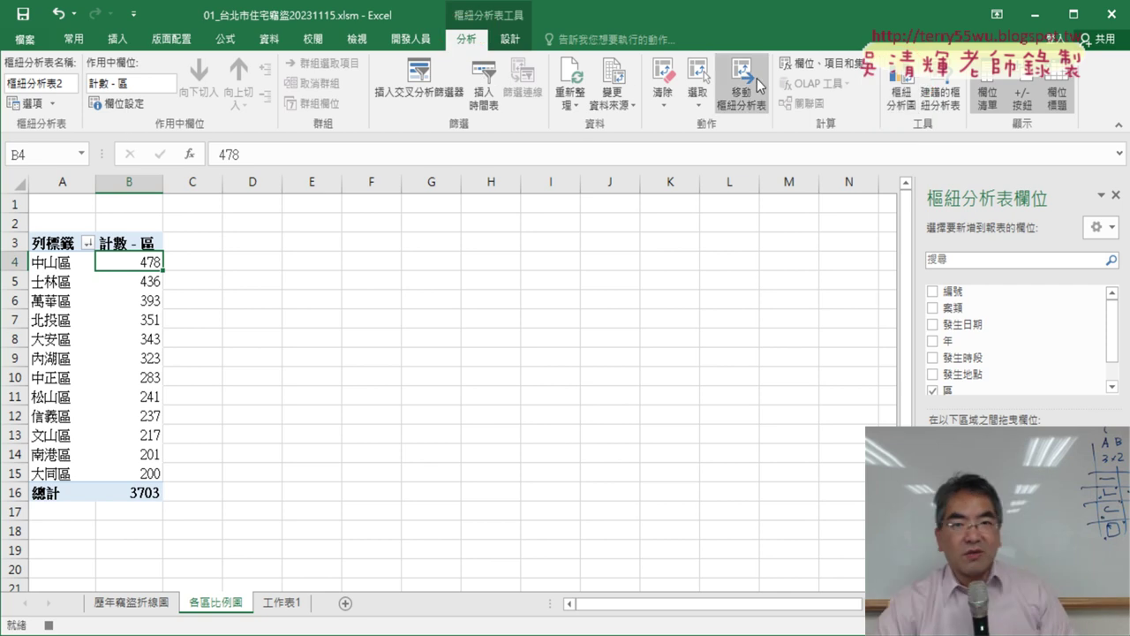
pyautogui.click(893, 92)
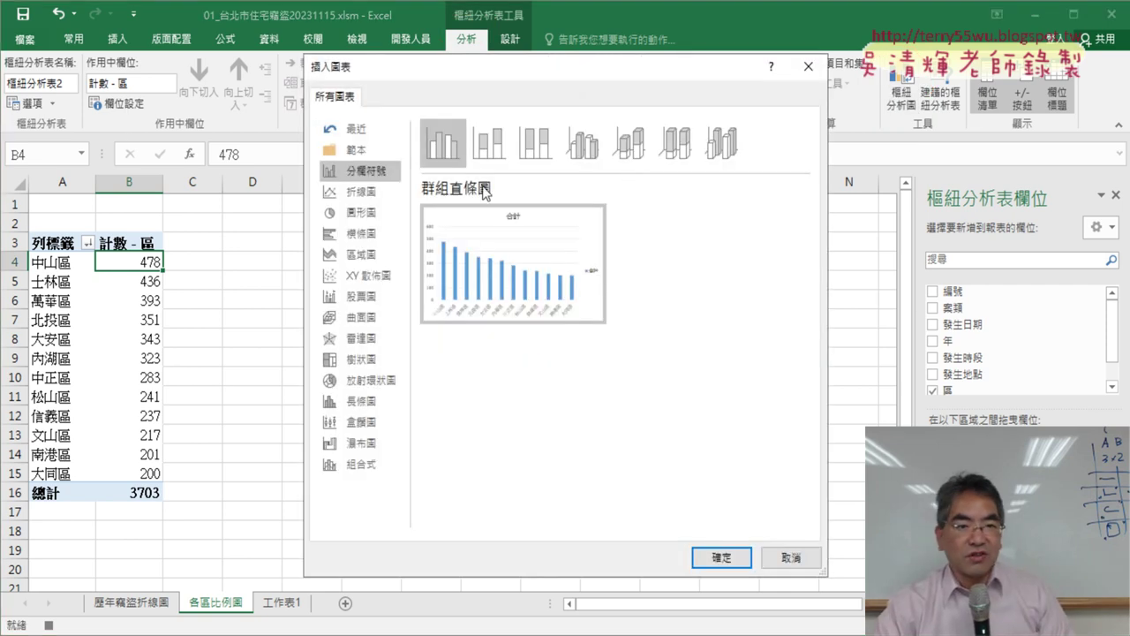
pyautogui.click(358, 212)
pyautogui.moveTo(504, 265)
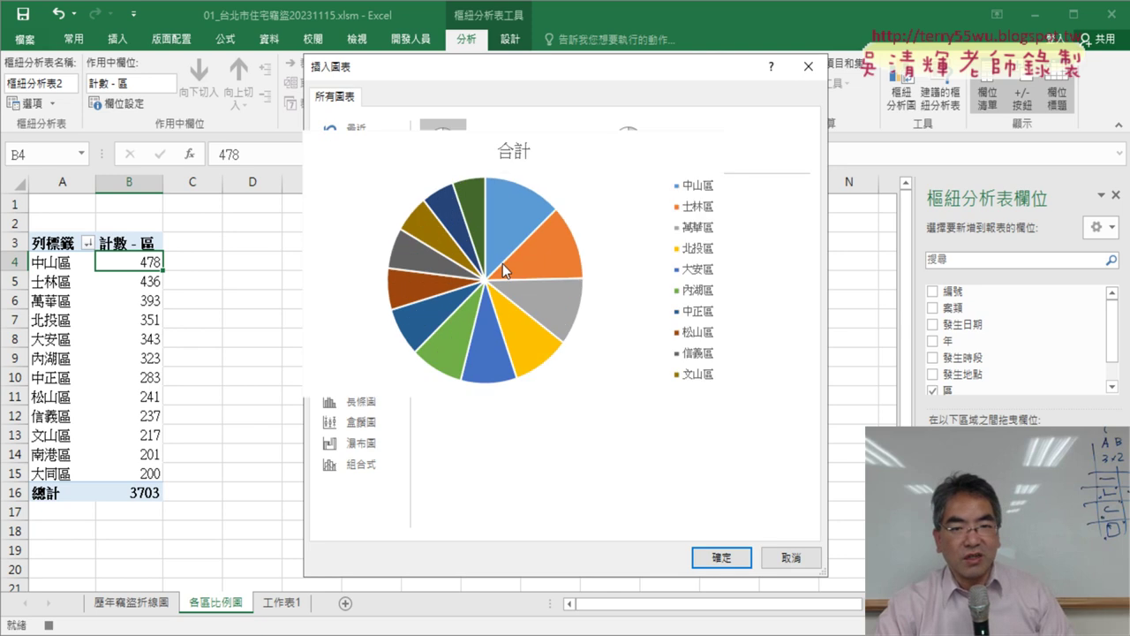
pyautogui.click(728, 558)
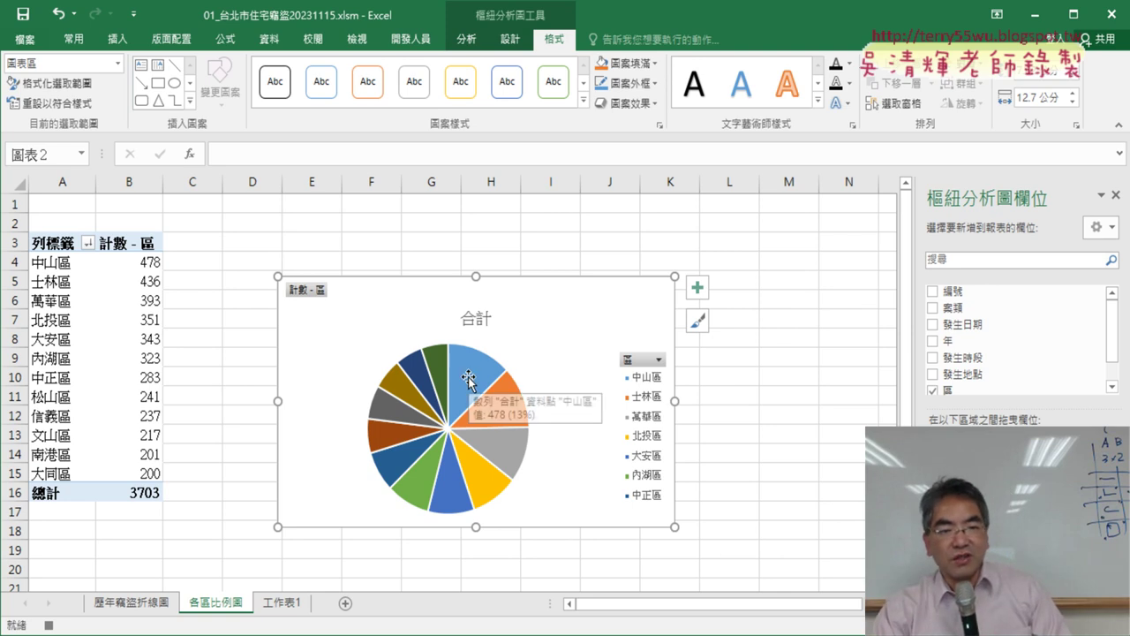
pyautogui.moveTo(475, 373)
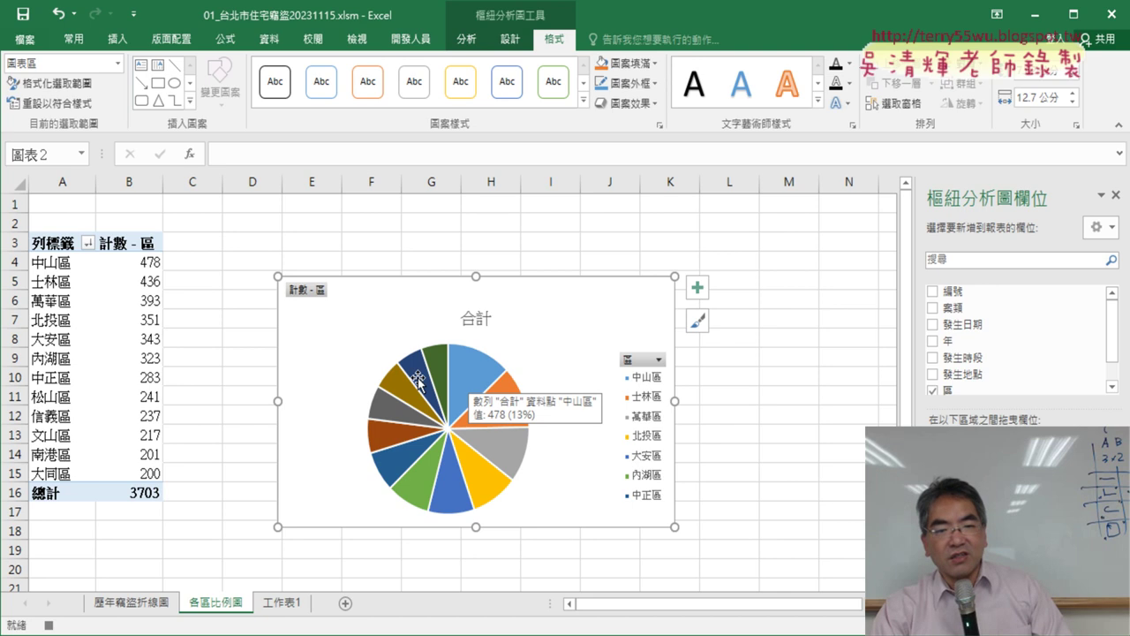
# Step: Add callouts with district name and percentage to every pie slice, then select the 中山區 slice
pyautogui.rightClick(475, 377)
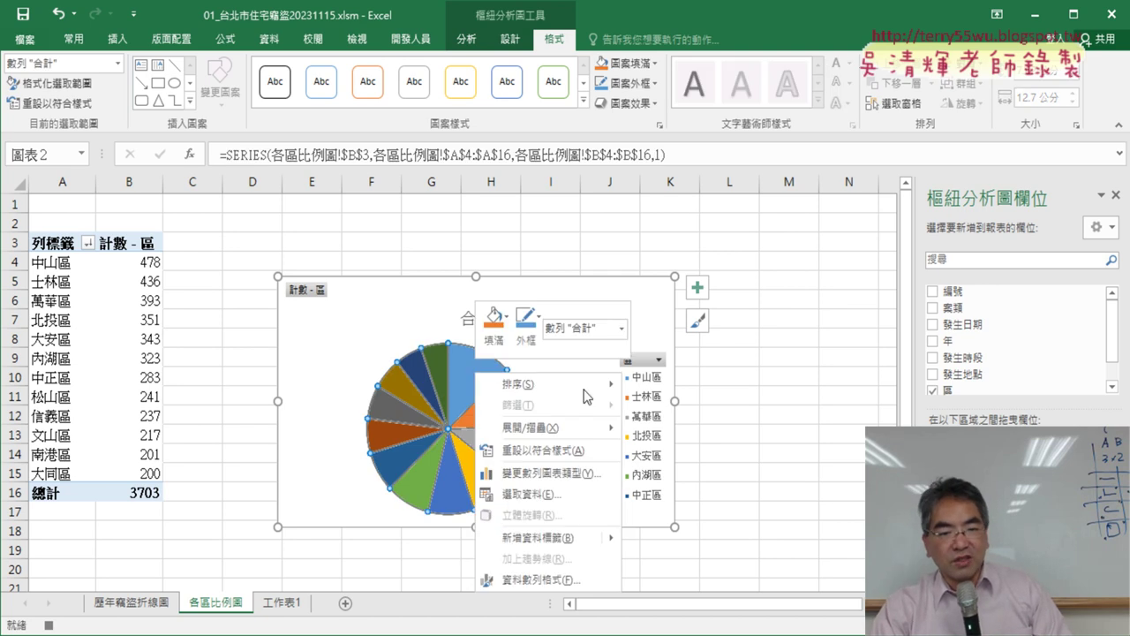
pyautogui.moveTo(536, 538)
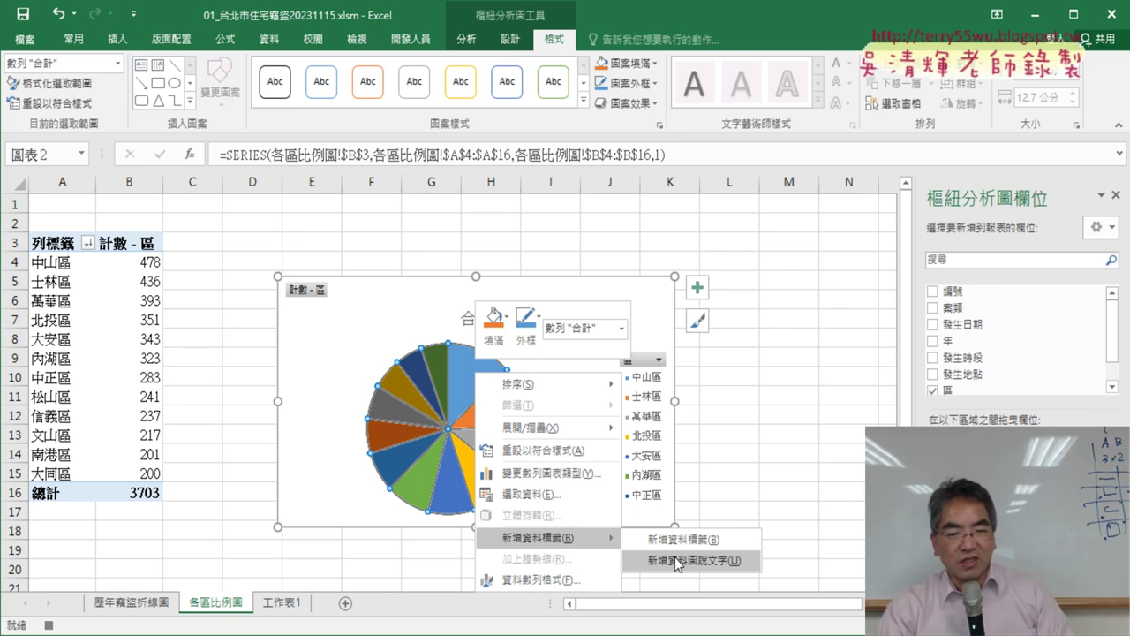
pyautogui.click(685, 561)
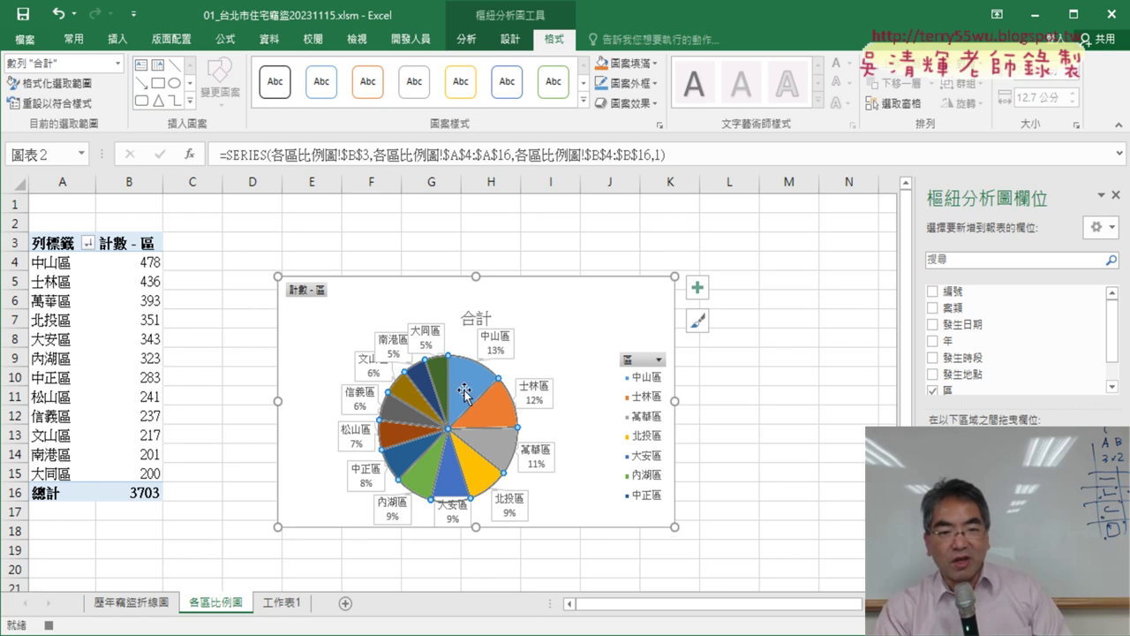
pyautogui.moveTo(462, 377)
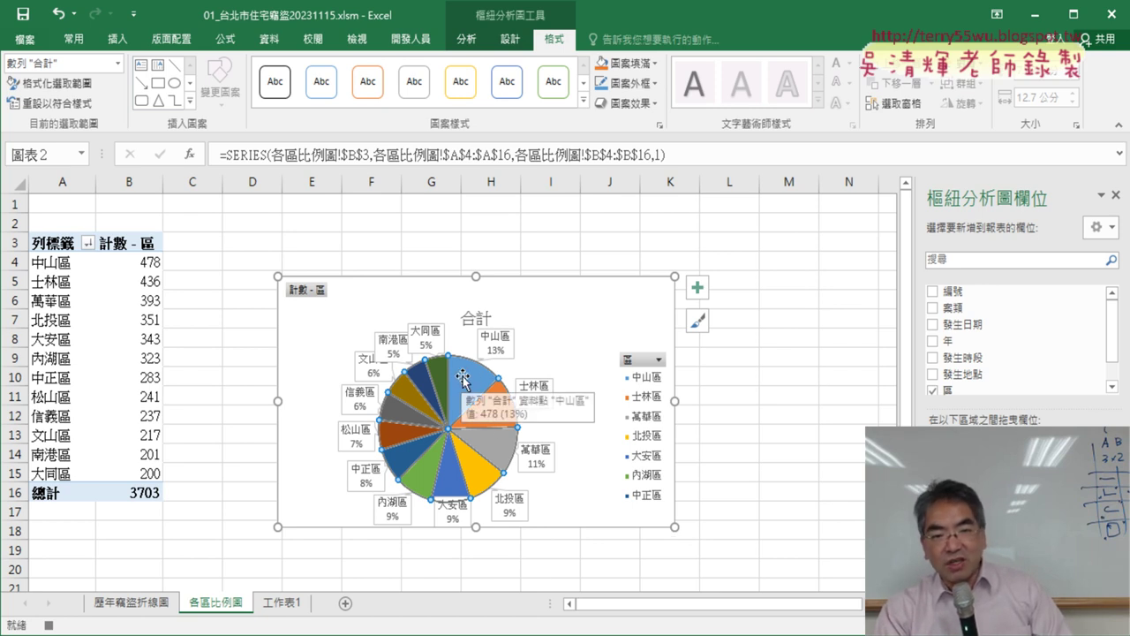
pyautogui.click(464, 381)
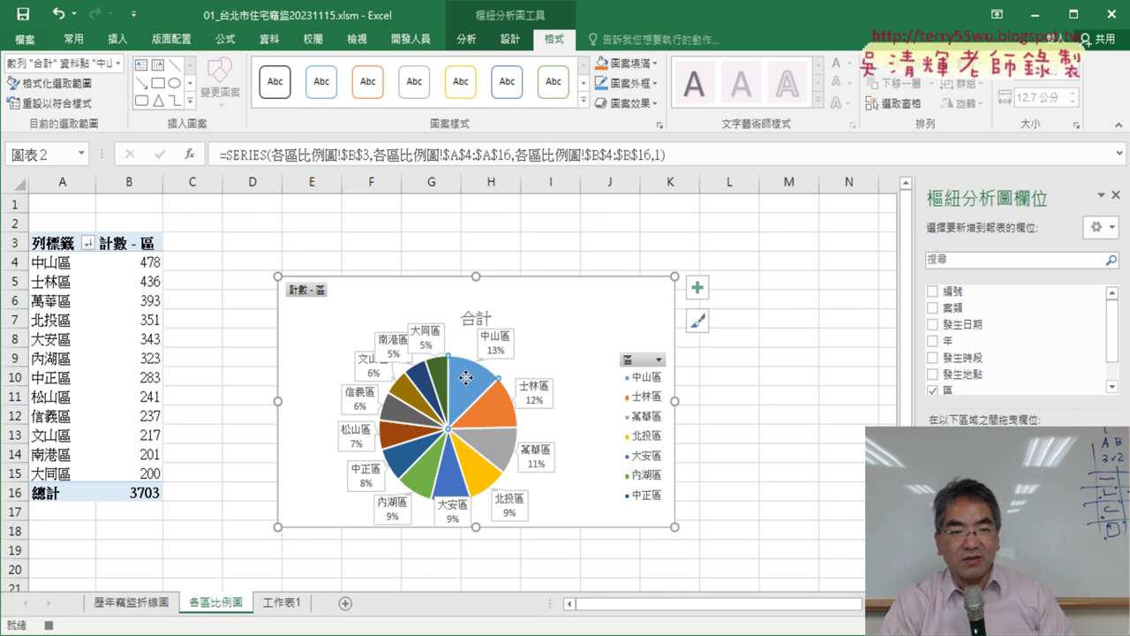
# Step: Drag the 中山區 slice slightly outward so it is exploded from the pie
pyautogui.moveTo(465, 377); pyautogui.dragTo(468, 370)
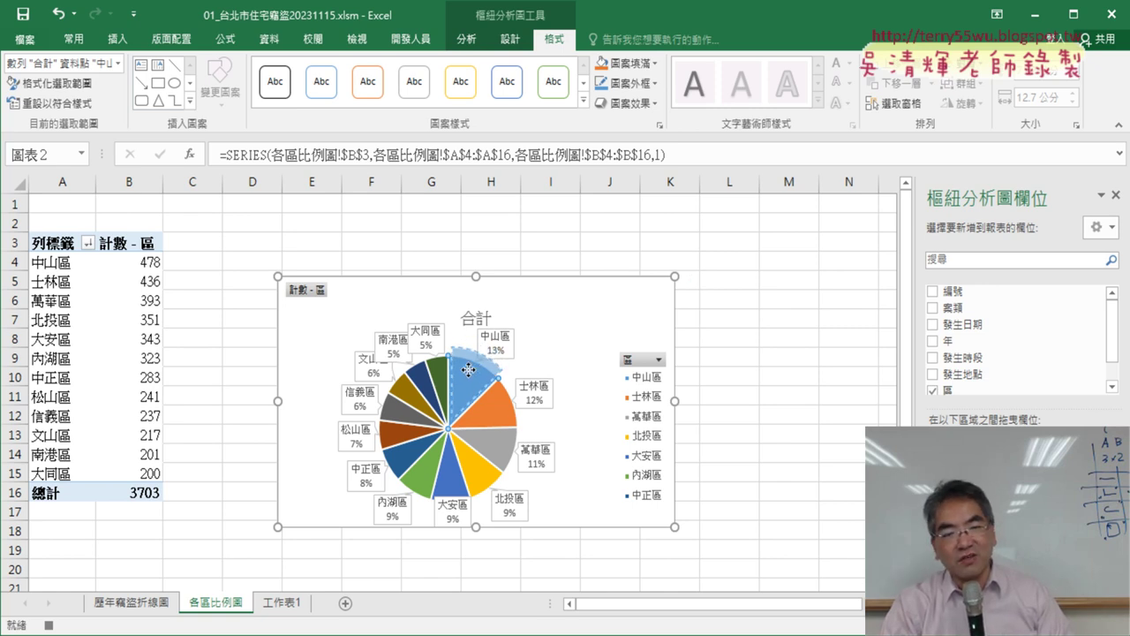
pyautogui.moveTo(468, 369); pyautogui.dragTo(469, 374)
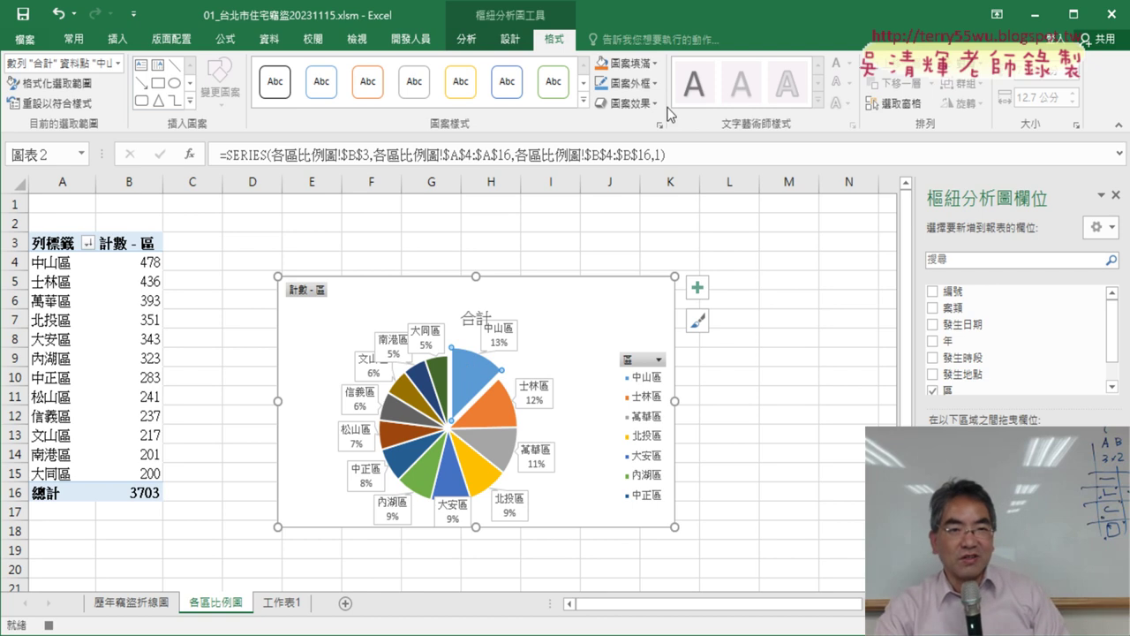
pyautogui.click(411, 39)
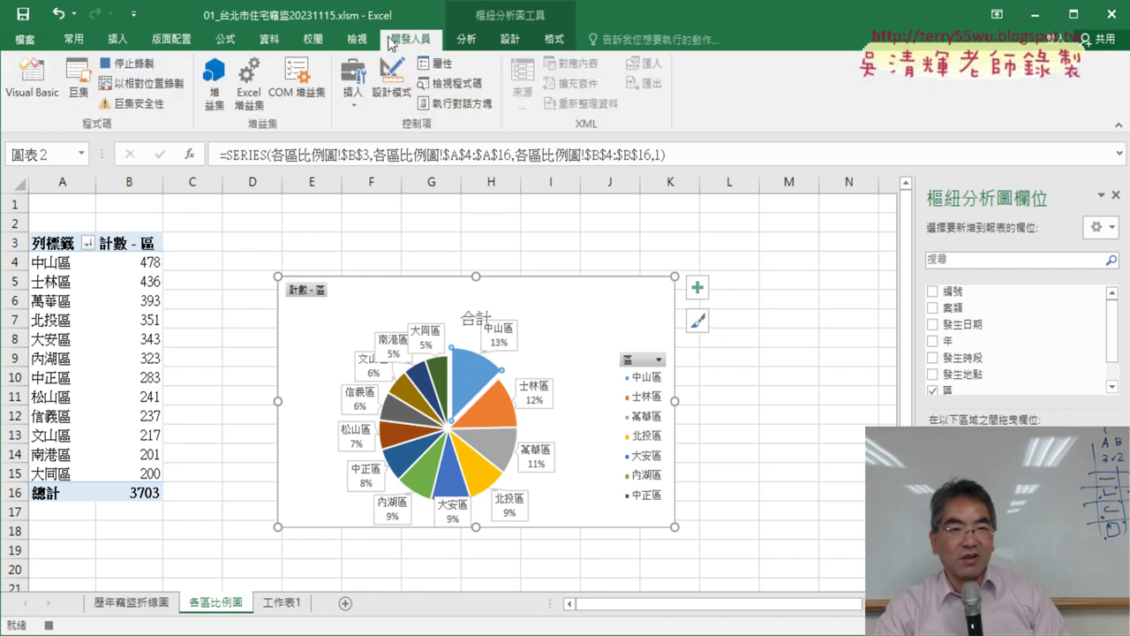
# Step: Stop the macro recording and open the 樞紐圖_區 macro's code in the VBA editor
pyautogui.click(131, 62)
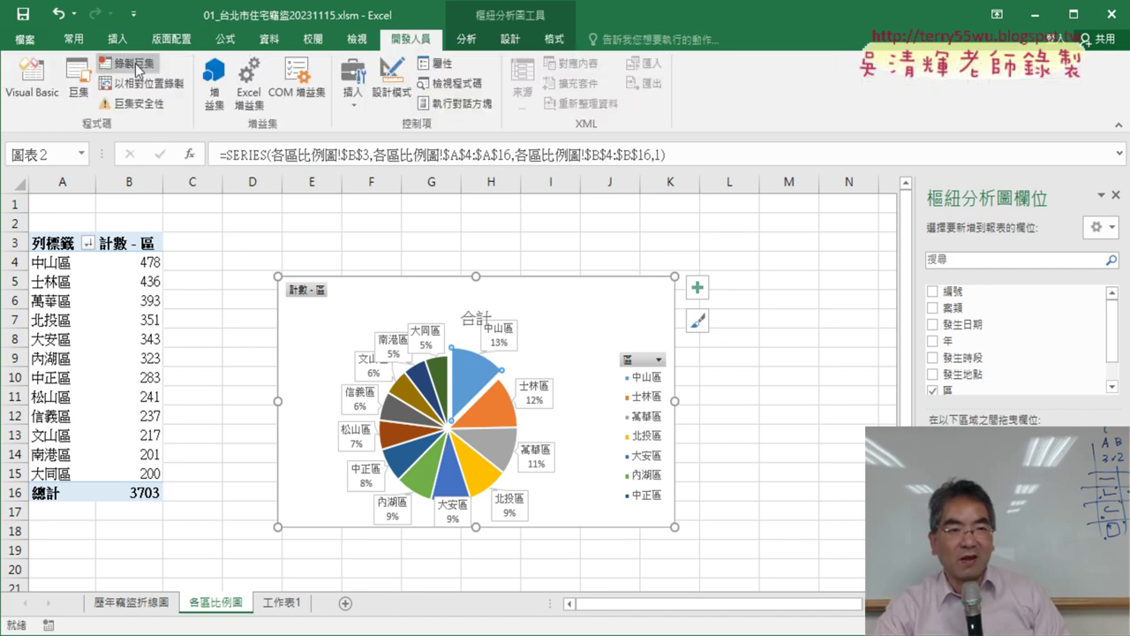
pyautogui.click(78, 91)
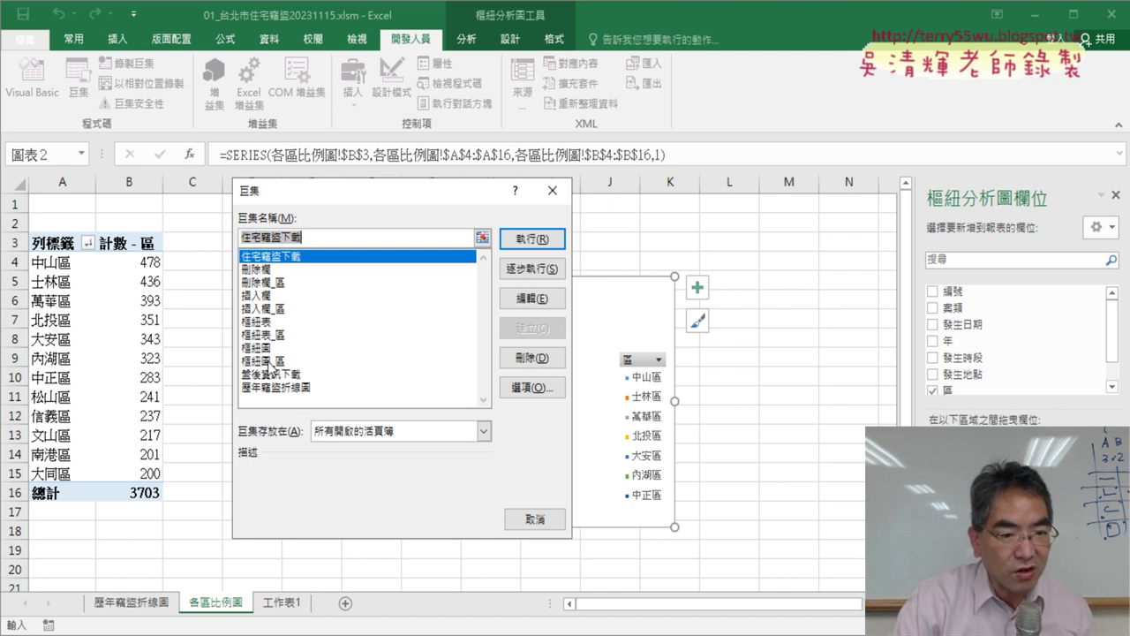
pyautogui.click(270, 361)
pyautogui.click(532, 304)
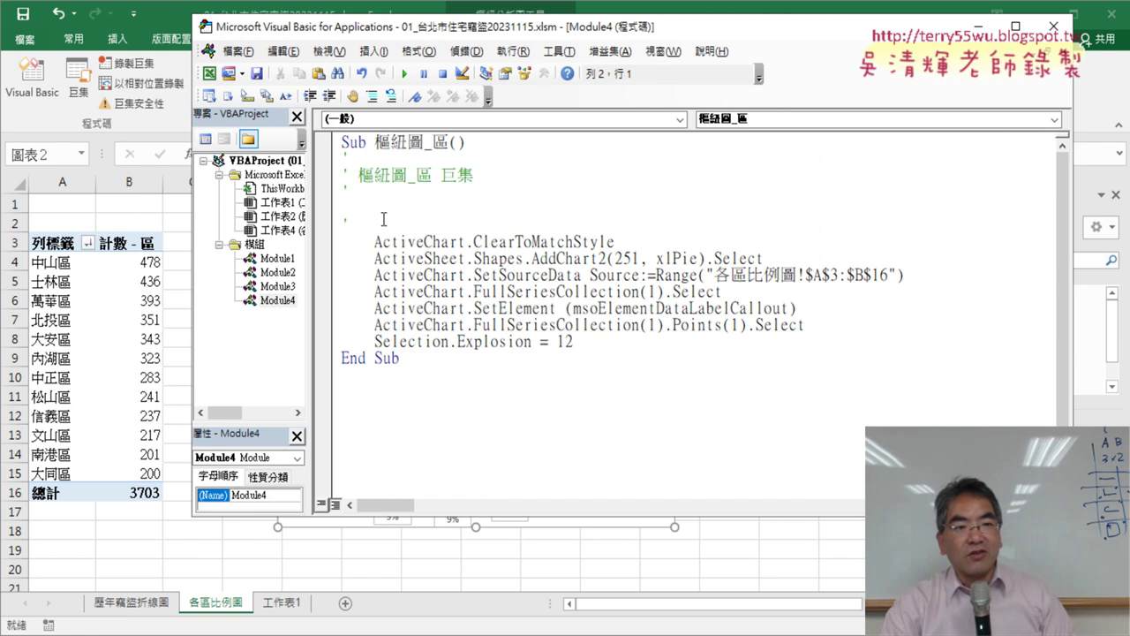
# Step: Delete the auto-generated header comments and the ActiveChart.ClearToMatchStyle line, leaving an indented blank line
pyautogui.moveTo(383, 218); pyautogui.dragTo(344, 157)
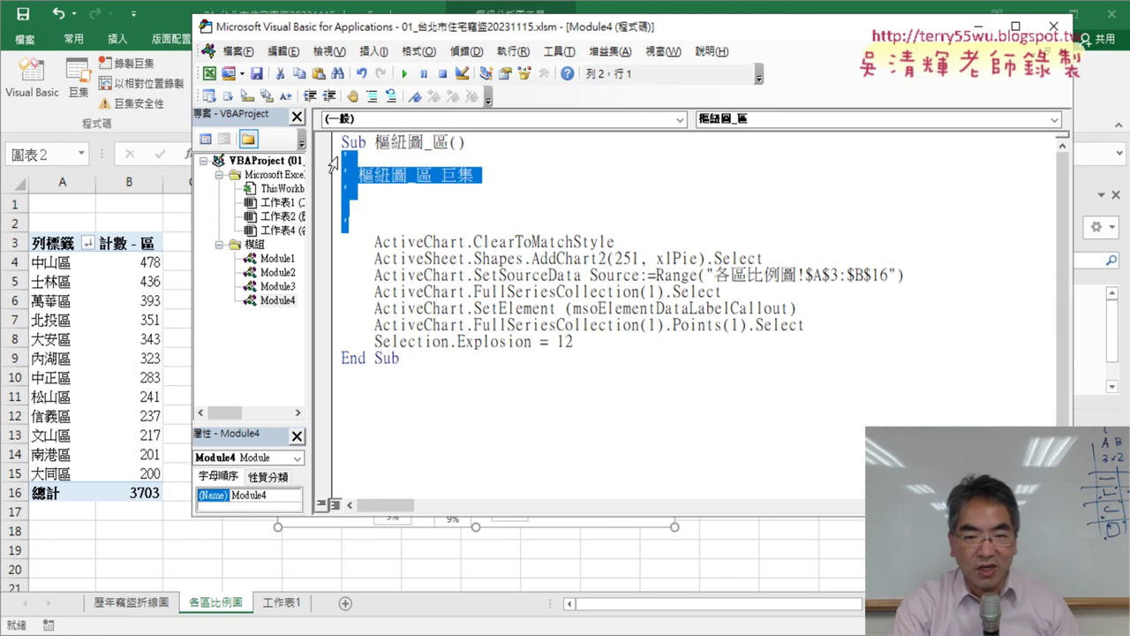
pyautogui.press('Delete')
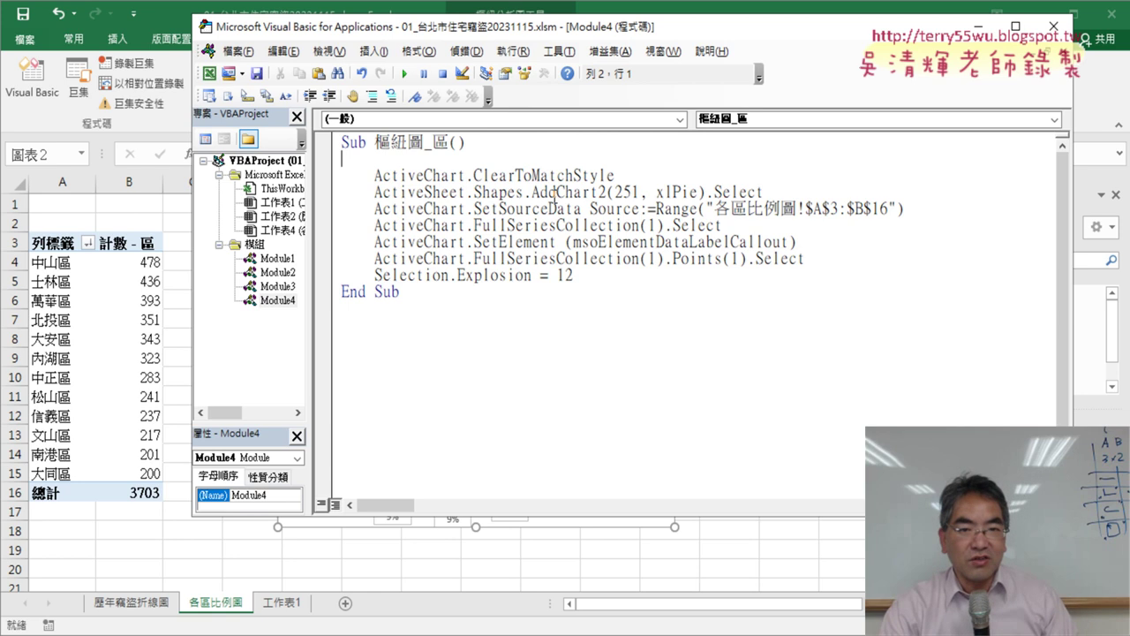
pyautogui.moveTo(530, 192)
pyautogui.mouseDown()
pyautogui.moveTo(607, 193)
pyautogui.moveTo(374, 161)
pyautogui.mouseUp()
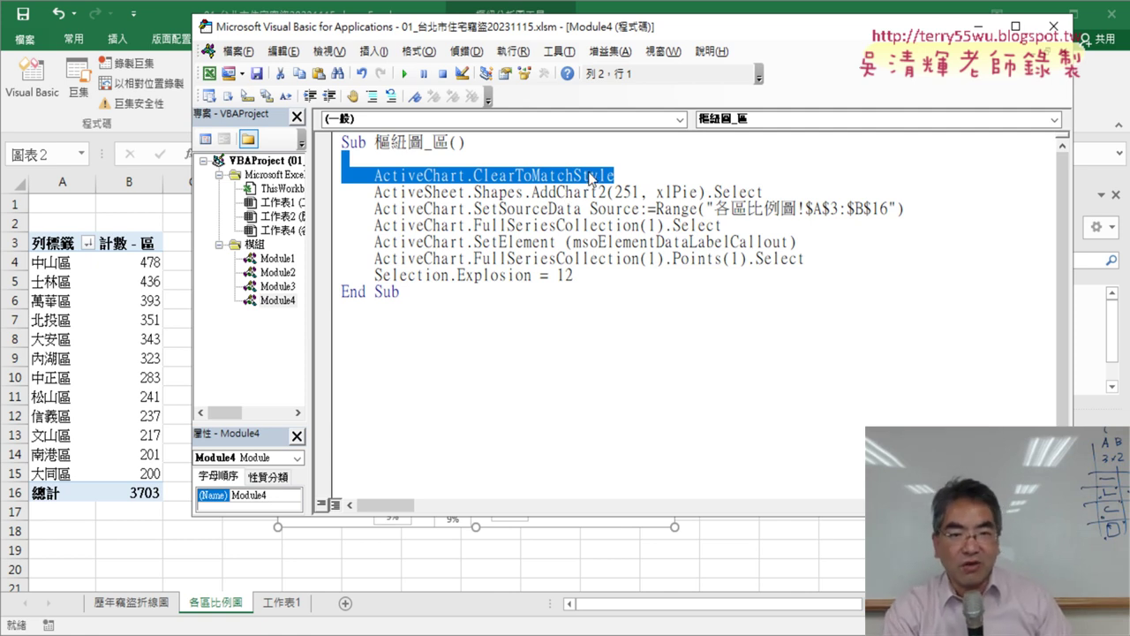
pyautogui.press('Delete')
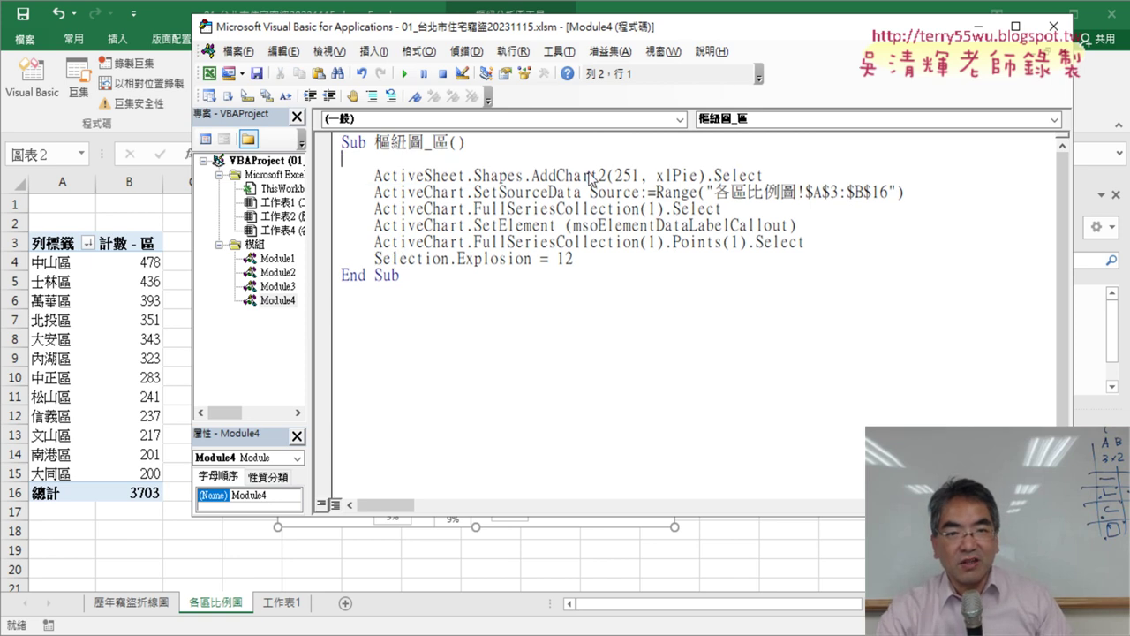
pyautogui.press('Tab')
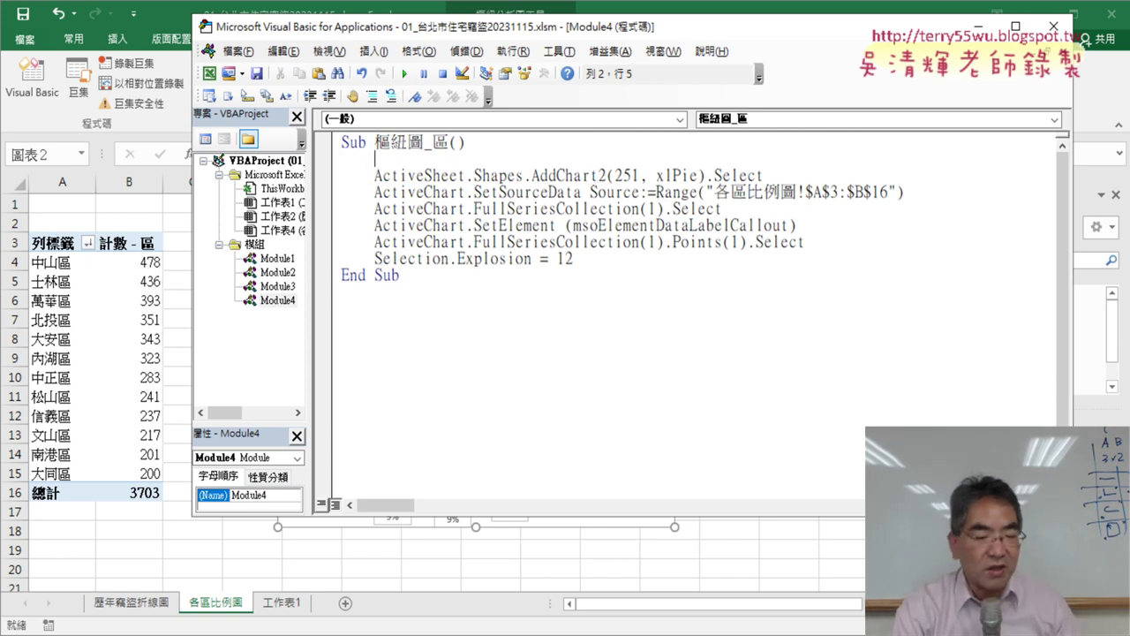
# Step: Add the comment '1. above the AddChart2 and SetSourceData chart-creation lines
pyautogui.write("'")
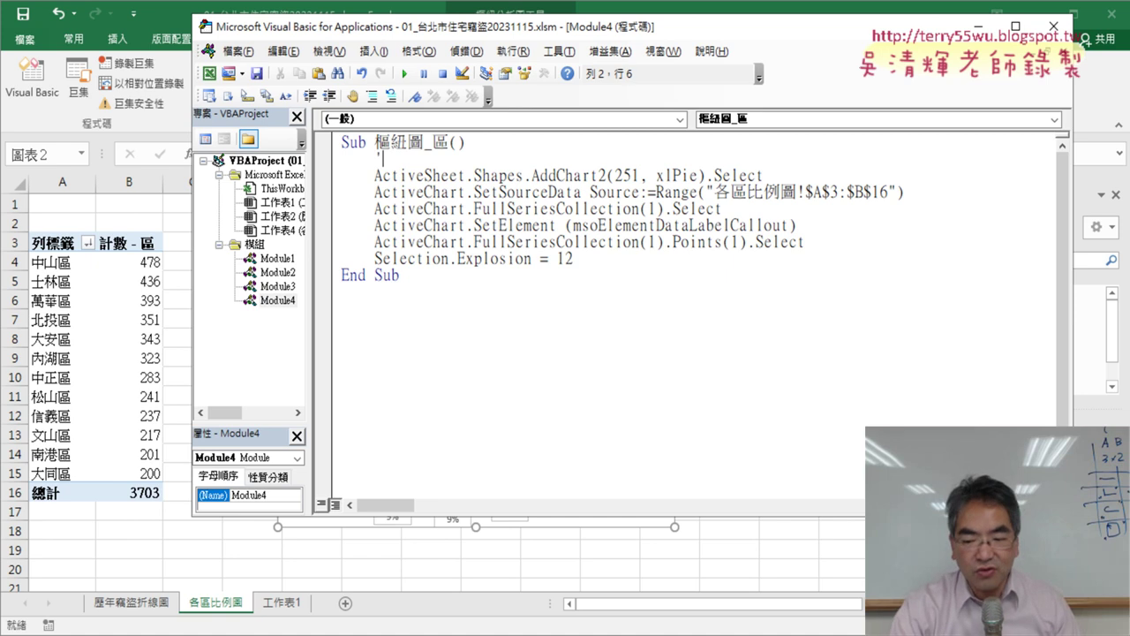
pyautogui.write('1.')
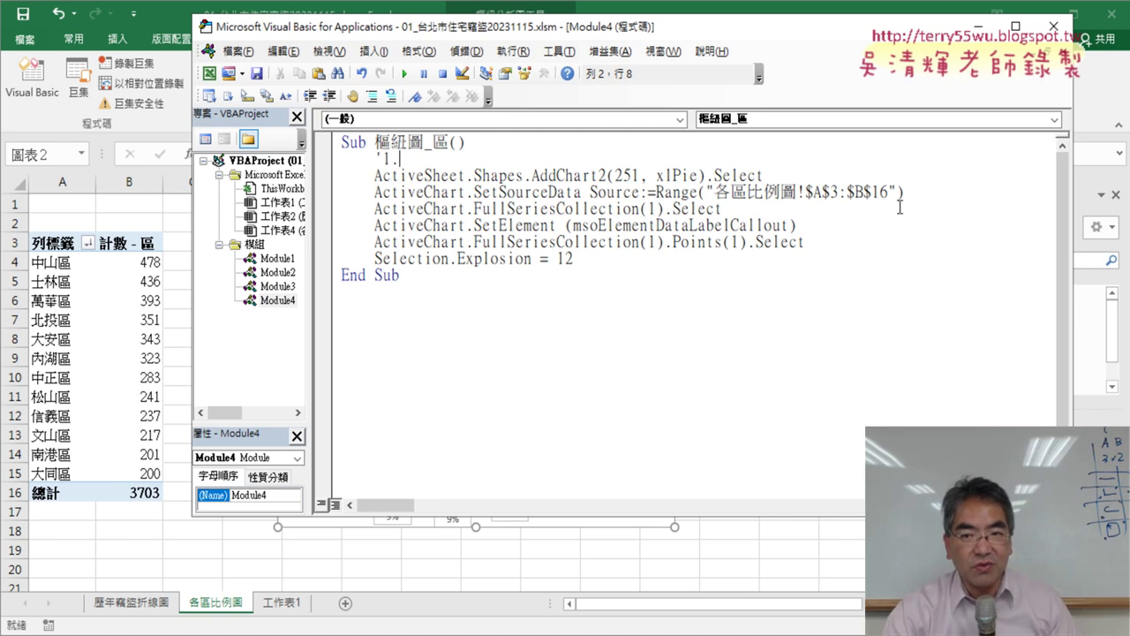
pyautogui.moveTo(900, 196); pyautogui.dragTo(334, 175)
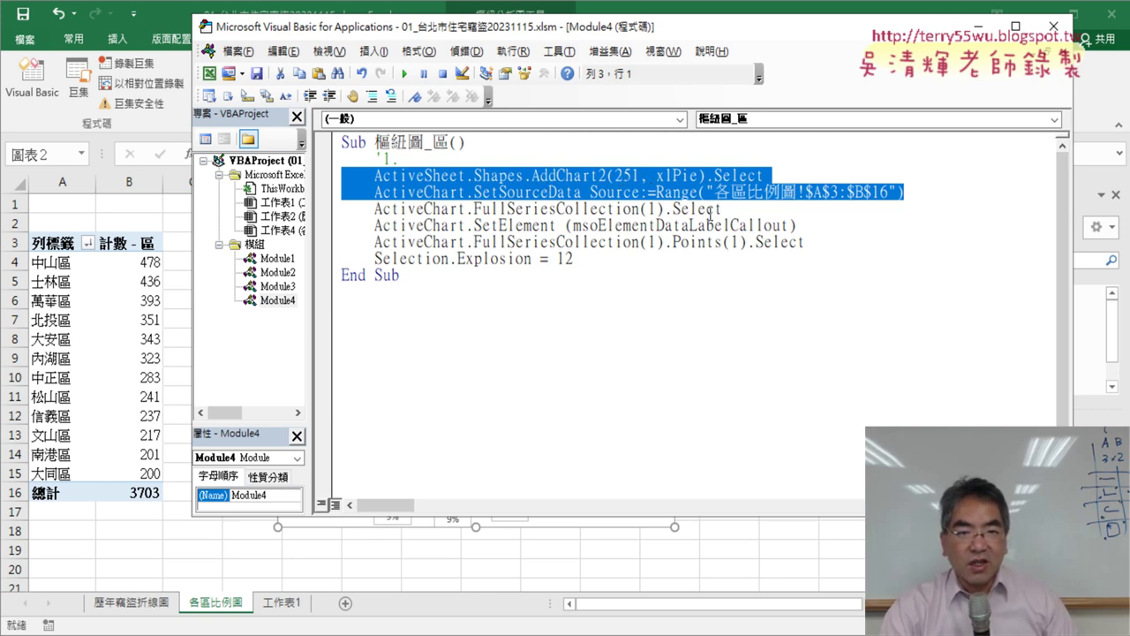
pyautogui.moveTo(508, 208); pyautogui.dragTo(717, 210)
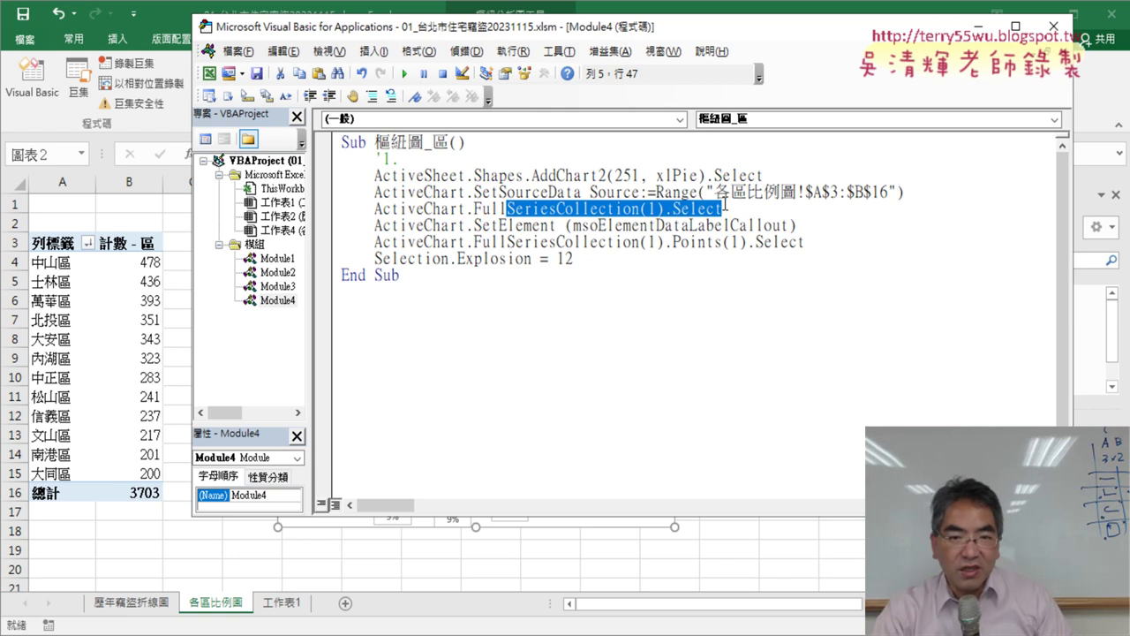
pyautogui.moveTo(808, 225); pyautogui.dragTo(328, 202)
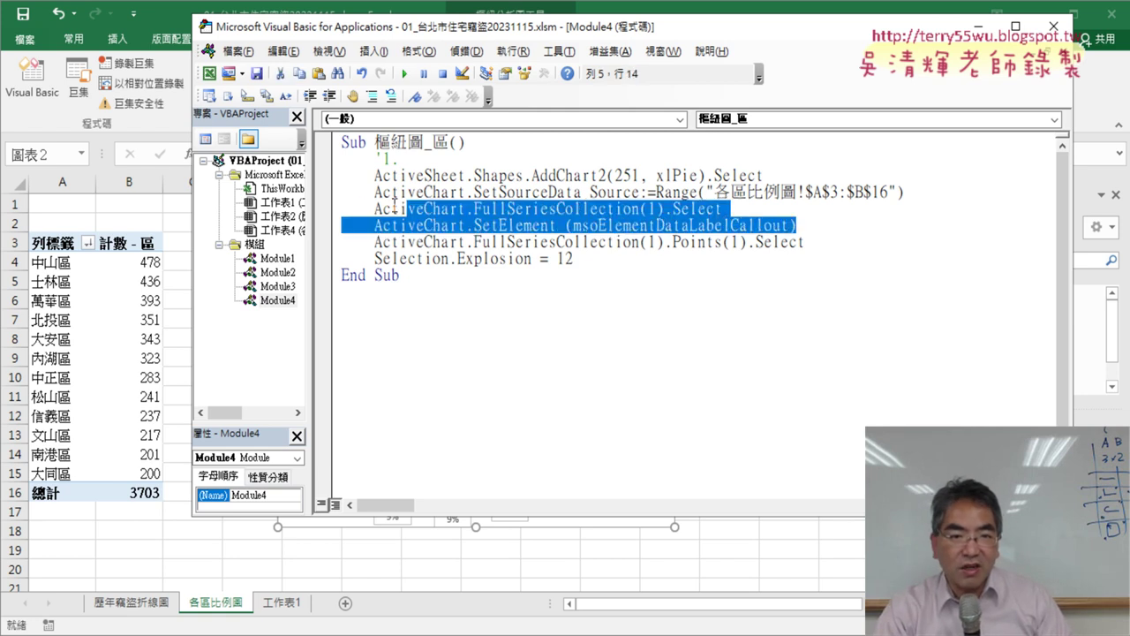
# Step: Insert comments '2. and '3. before the callout-label and slice-explosion statements
pyautogui.click(944, 192)
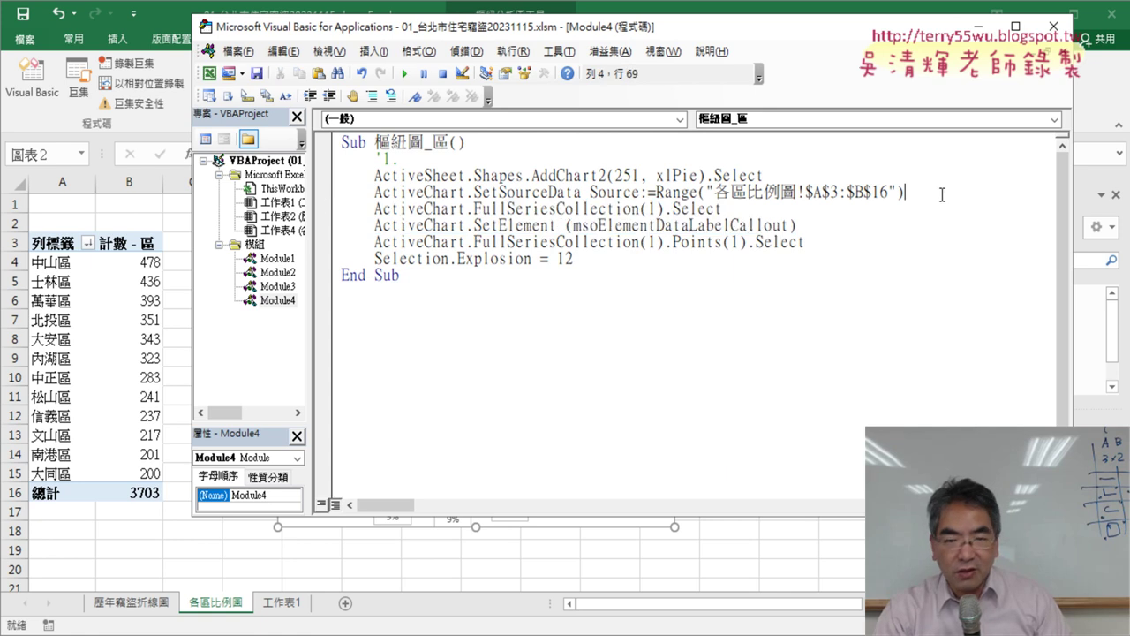
pyautogui.press('Return')
pyautogui.write("'2.")
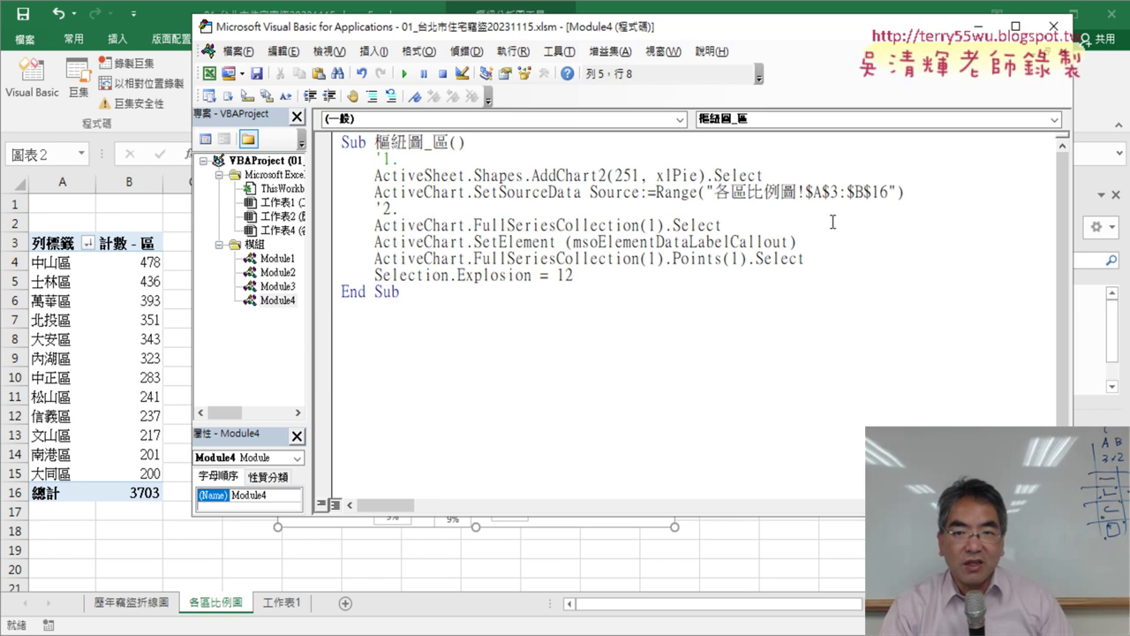
pyautogui.click(810, 242)
pyautogui.press('Return')
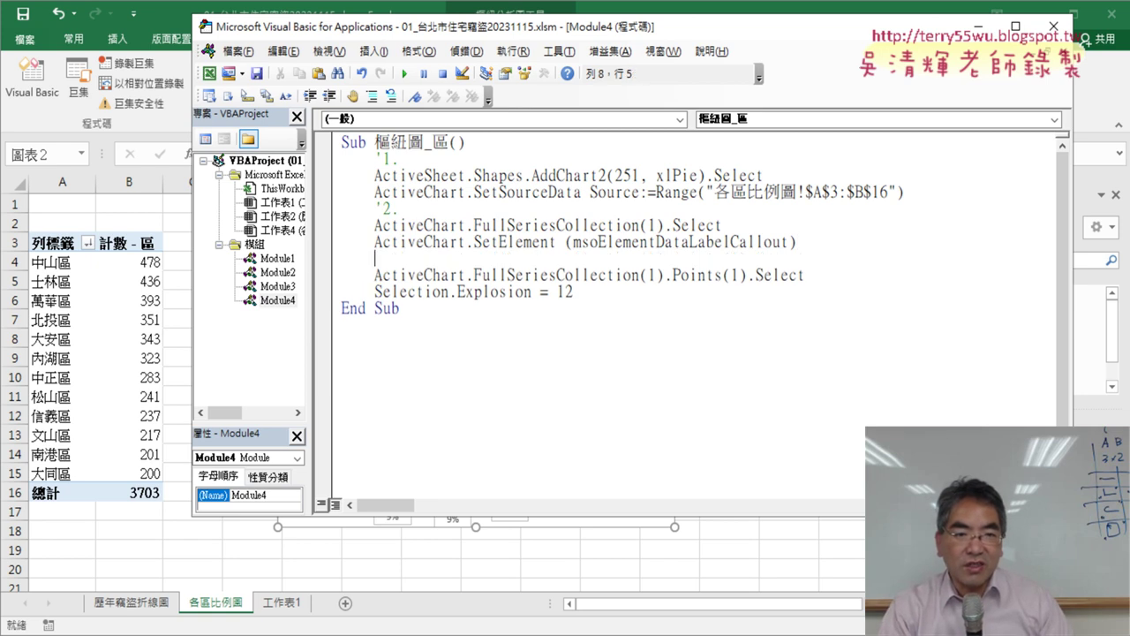
pyautogui.write("'3")
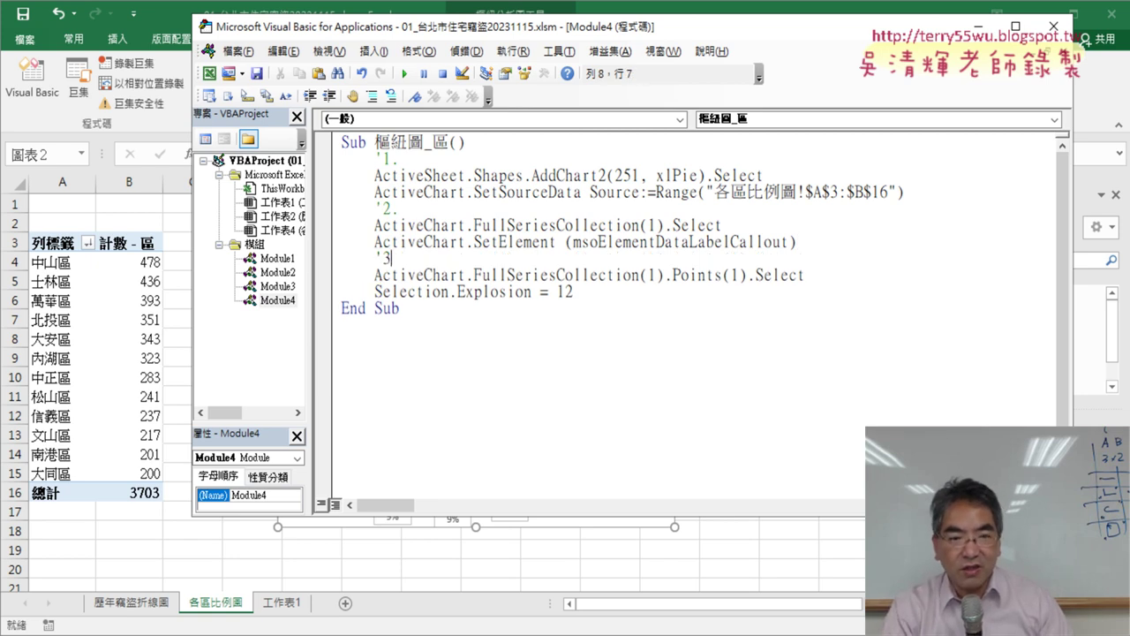
pyautogui.write('.')
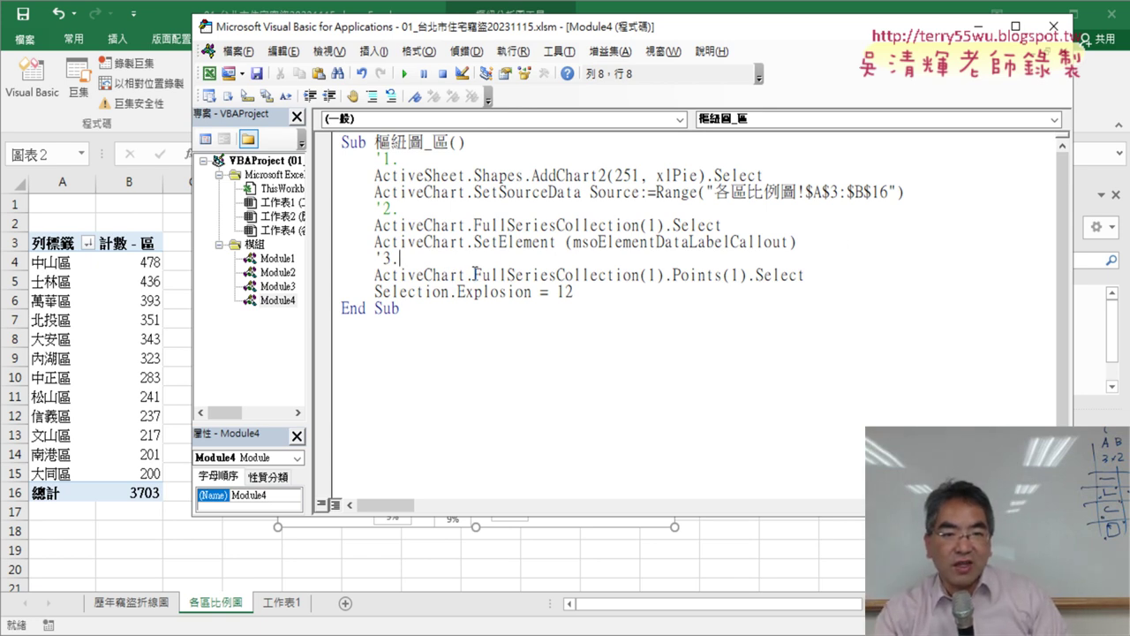
pyautogui.moveTo(664, 275); pyautogui.dragTo(473, 275)
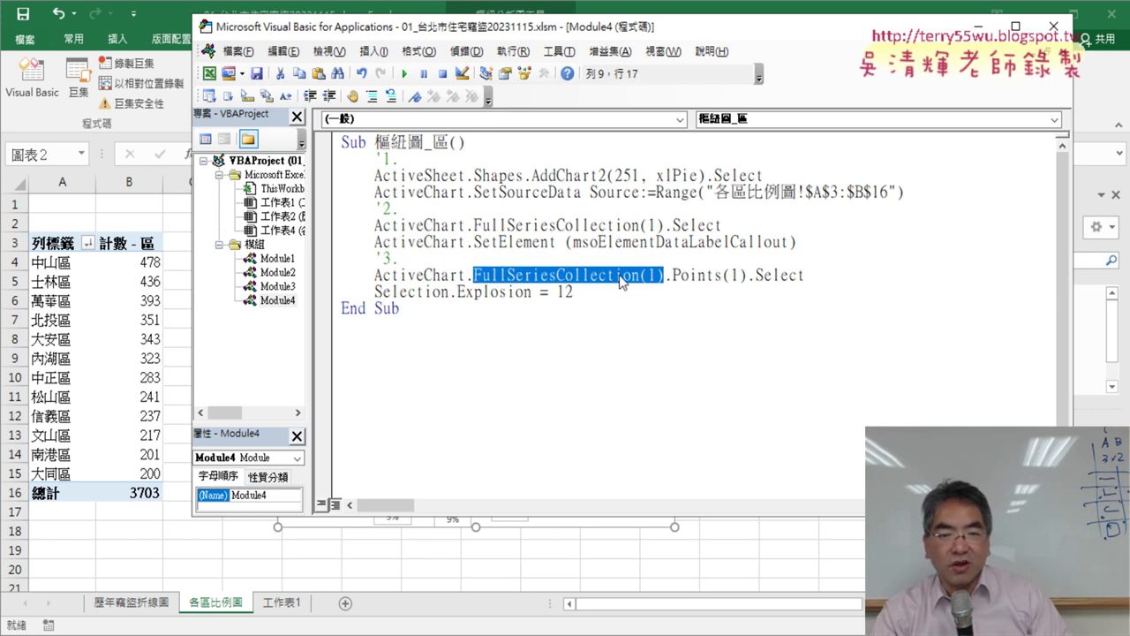
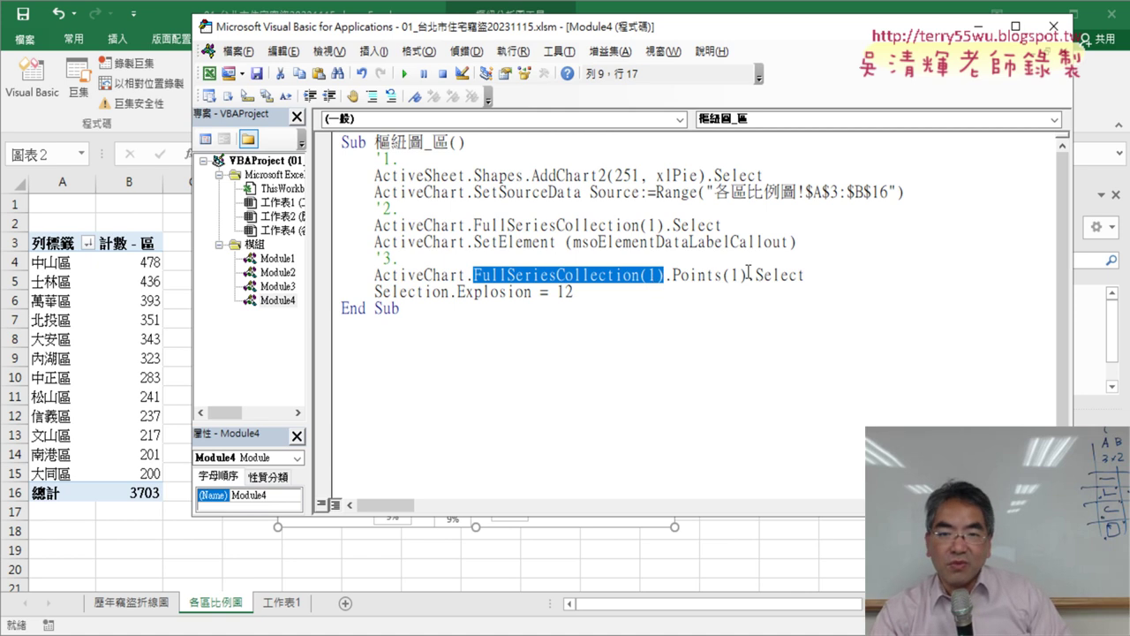
pyautogui.click(747, 274)
pyautogui.moveTo(747, 274); pyautogui.dragTo(687, 275)
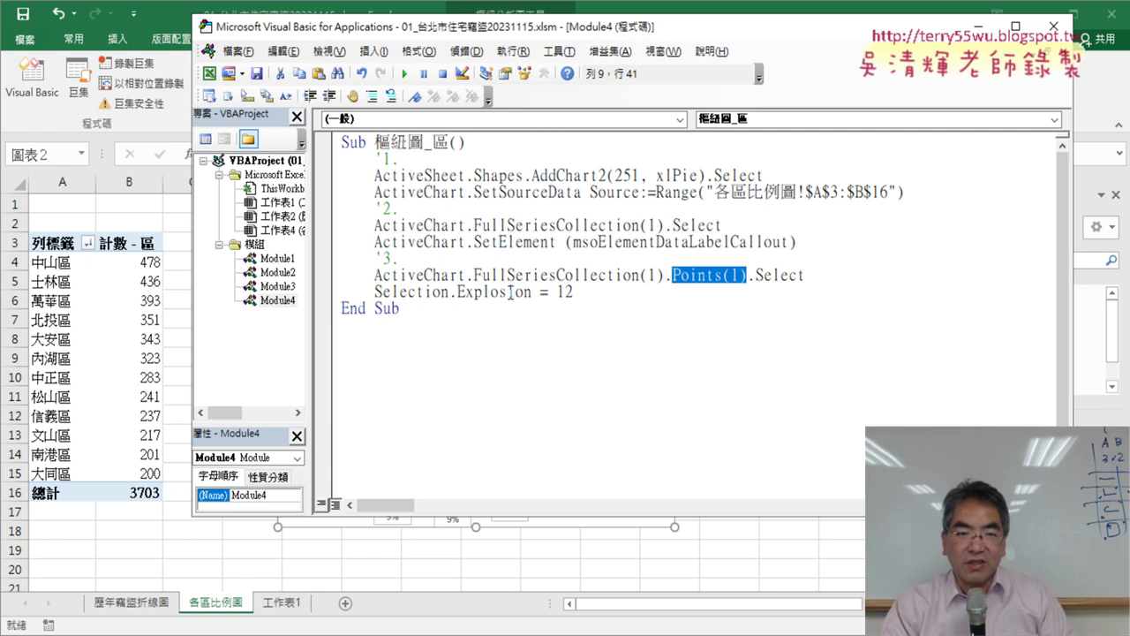
pyautogui.moveTo(474, 275); pyautogui.dragTo(662, 275)
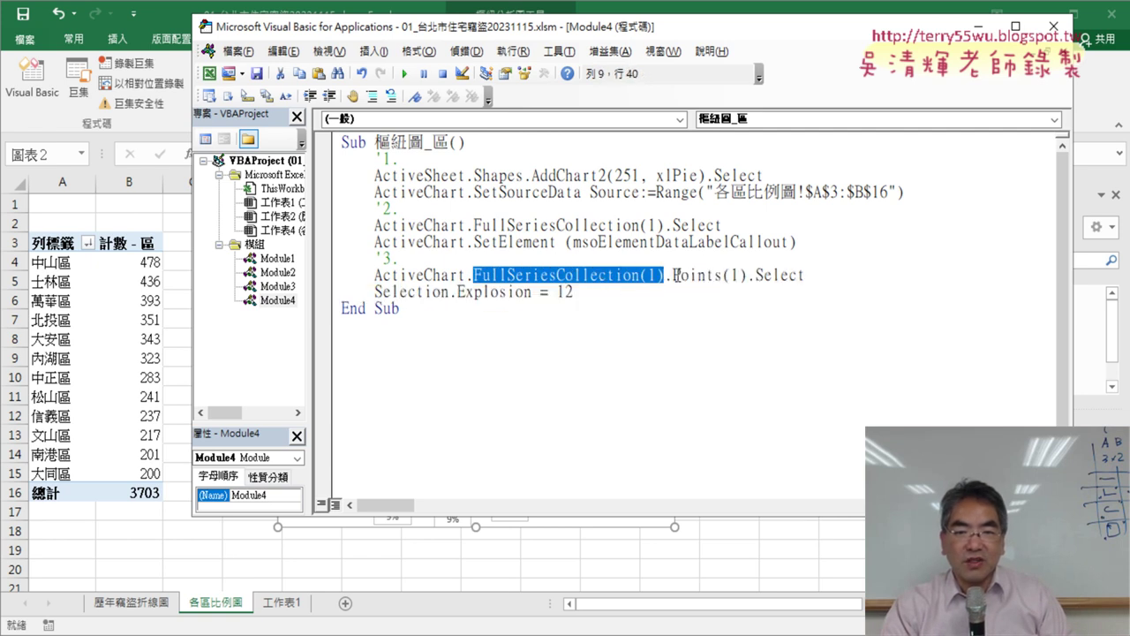
pyautogui.moveTo(674, 275); pyautogui.dragTo(742, 275)
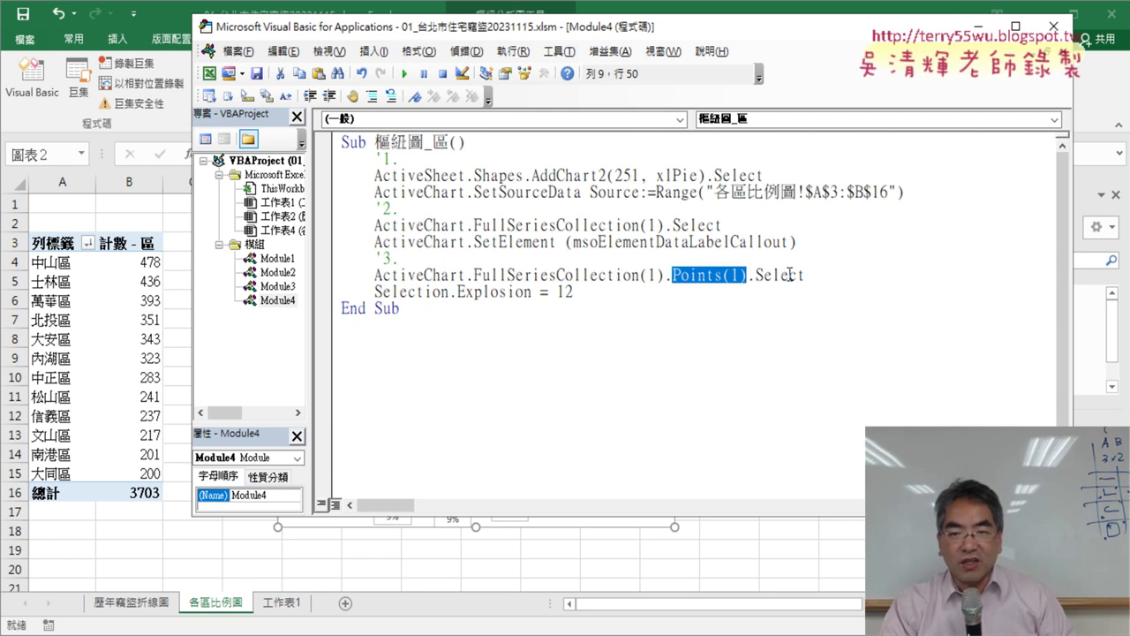
pyautogui.moveTo(806, 274); pyautogui.dragTo(749, 274)
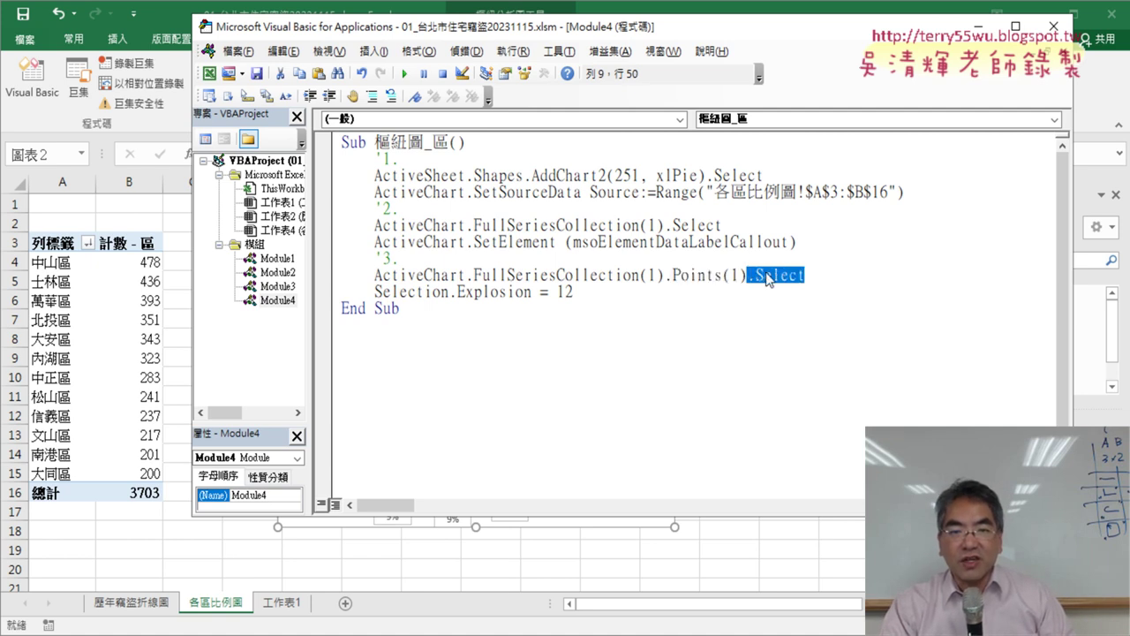
pyautogui.moveTo(452, 293); pyautogui.dragTo(385, 292)
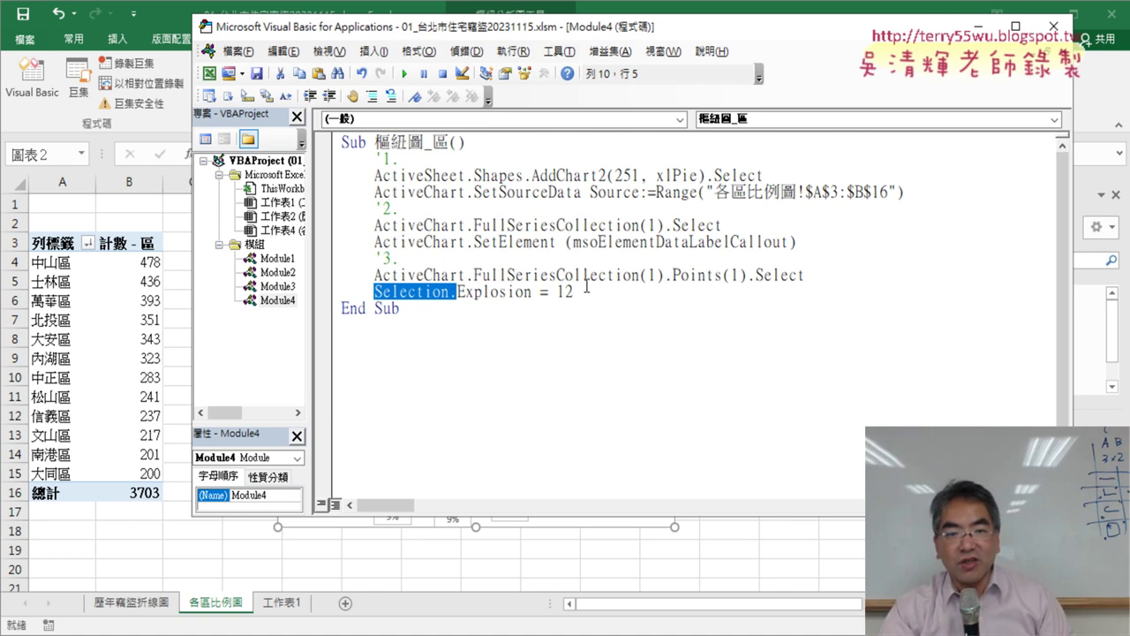
pyautogui.moveTo(531, 292); pyautogui.dragTo(455, 292)
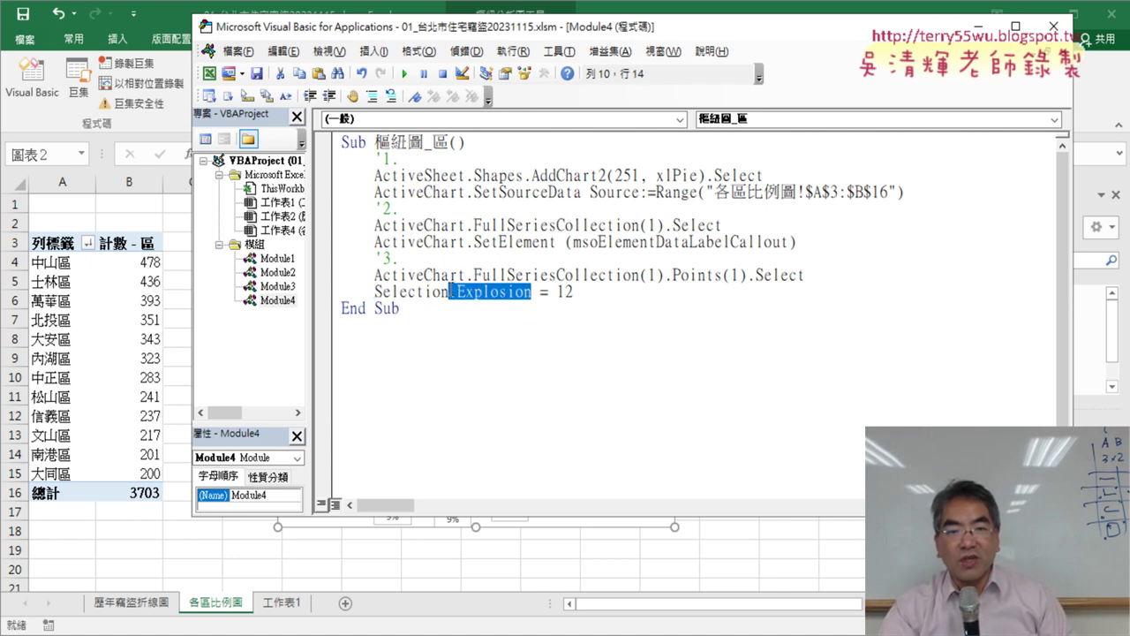
pyautogui.moveTo(574, 293); pyautogui.dragTo(557, 294)
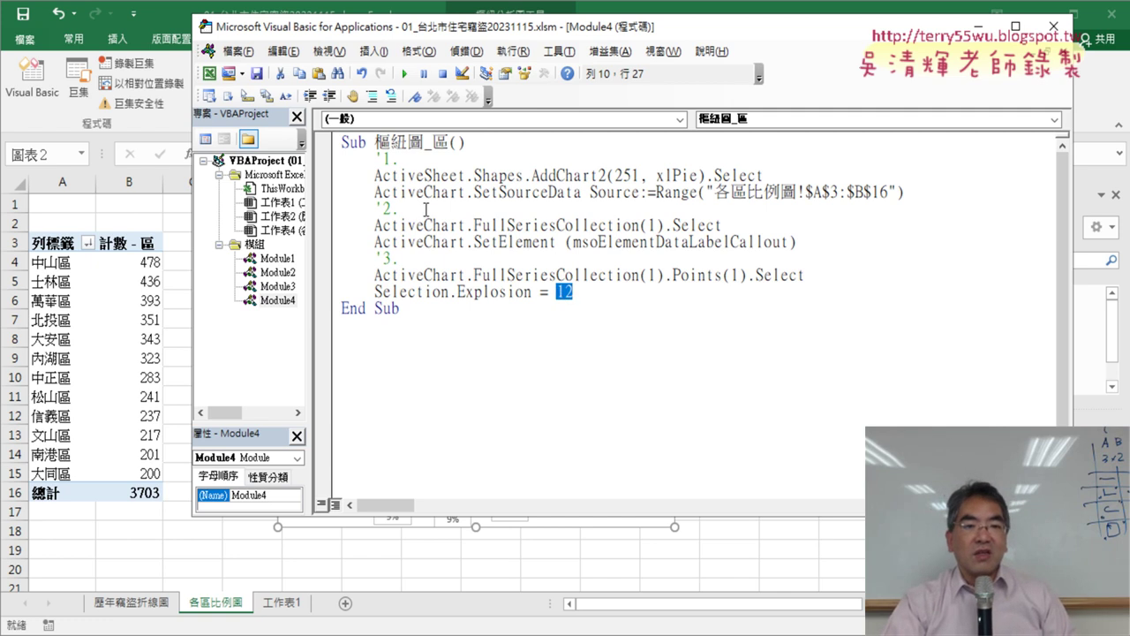
pyautogui.click(414, 163)
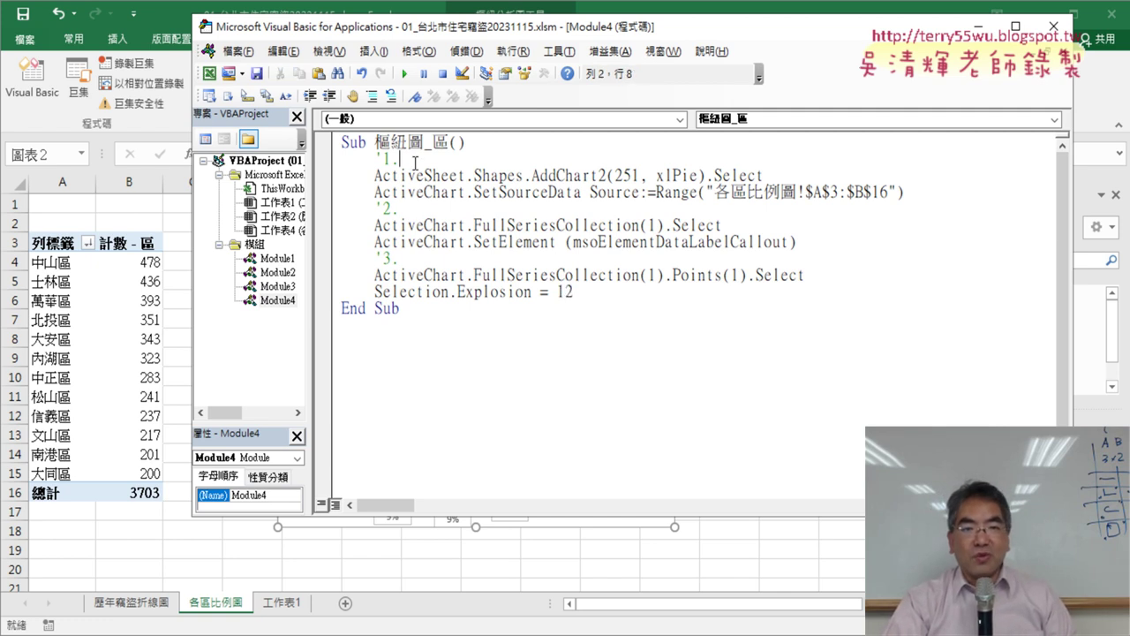